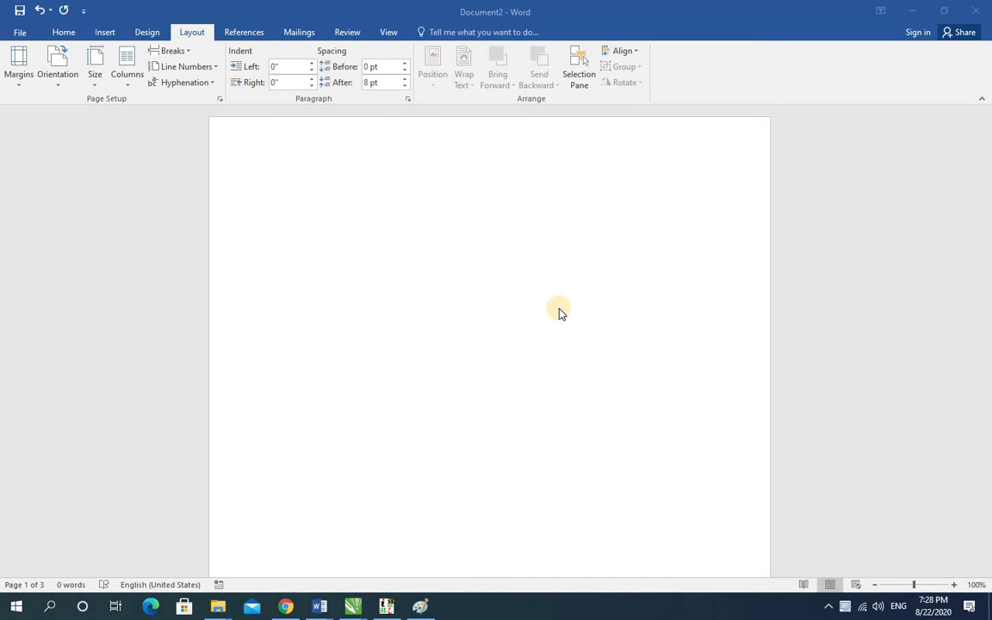
- Examine the three pages of the example document and compare their portrait and landscape orientations
scroll(558, 310, "down", 1)
scroll(566, 320, "down", 3)
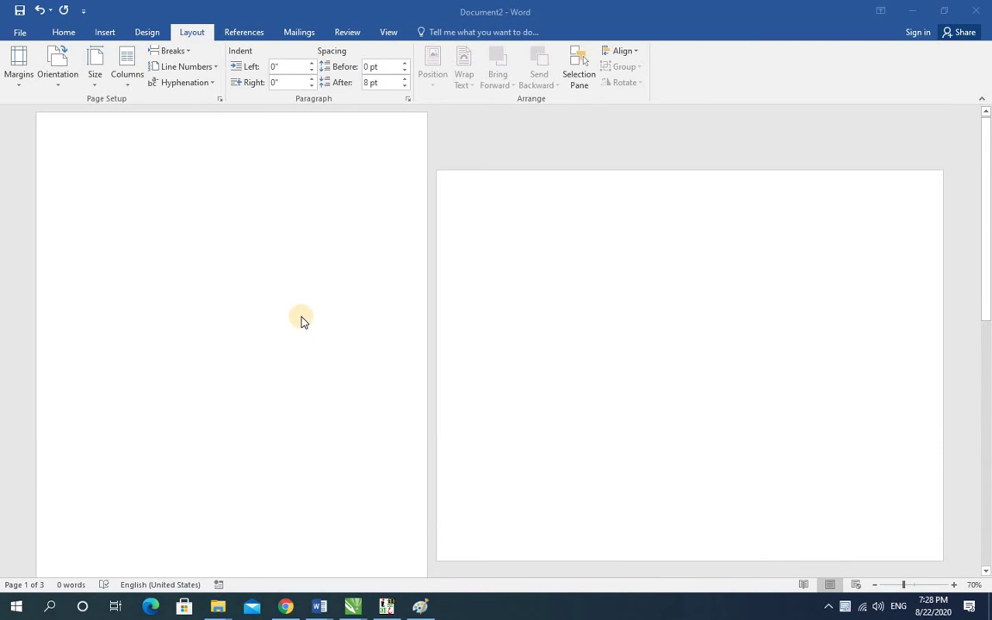
left_click(151, 182)
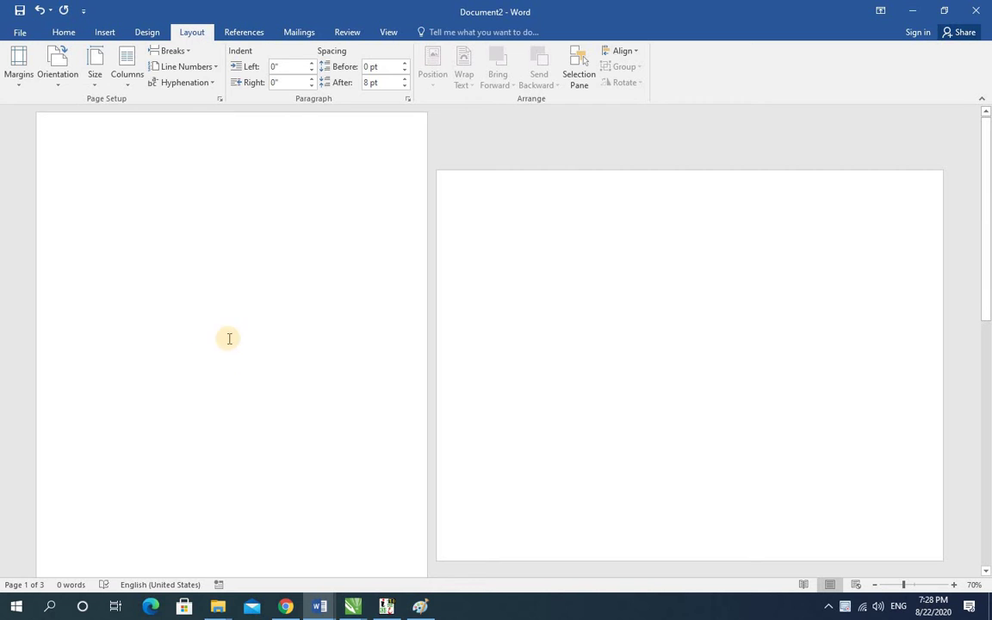
scroll(230, 339, "down", 1)
scroll(229, 338, "up", 1)
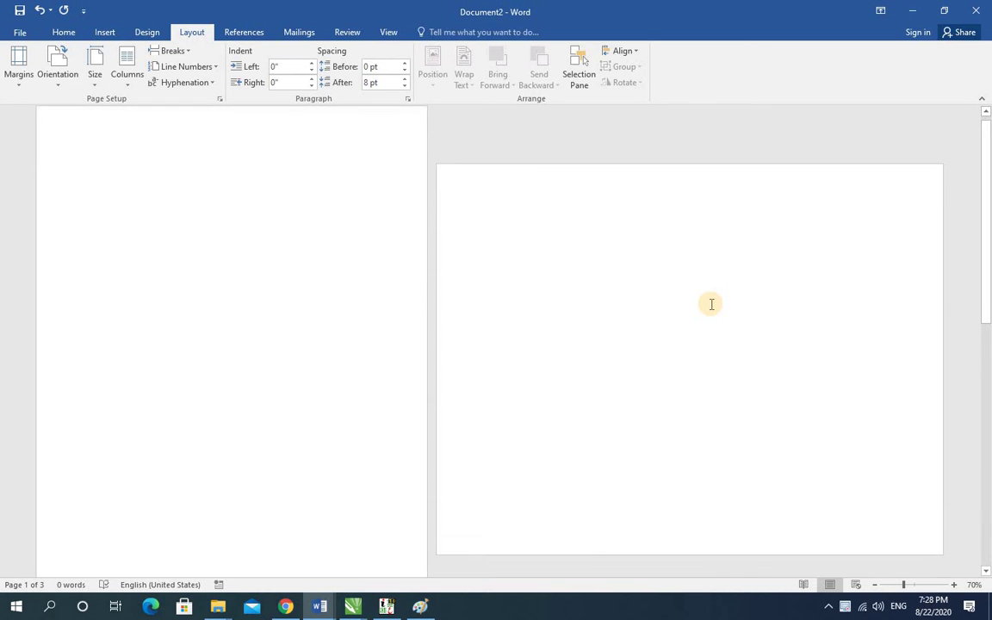
scroll(711, 303, "down", 1, "ctrl")
scroll(618, 379, "down", 4, "ctrl")
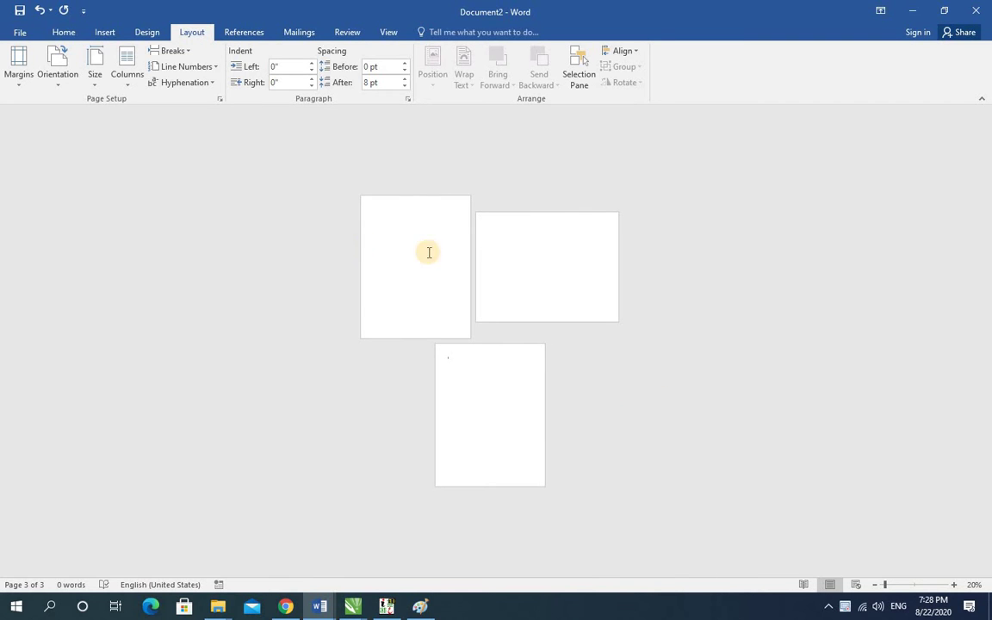
left_click(373, 207)
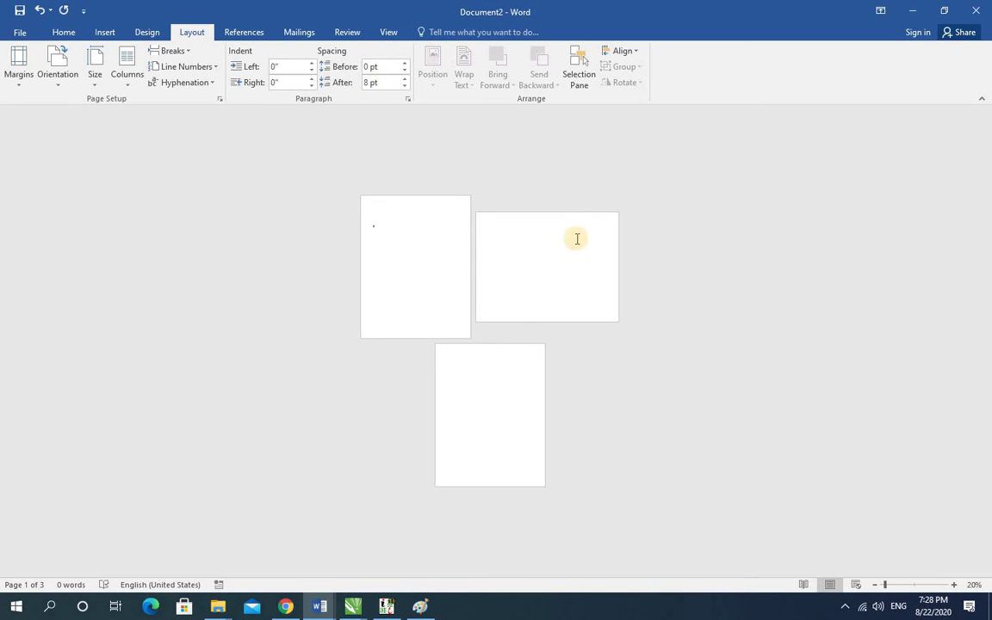
left_click(543, 241)
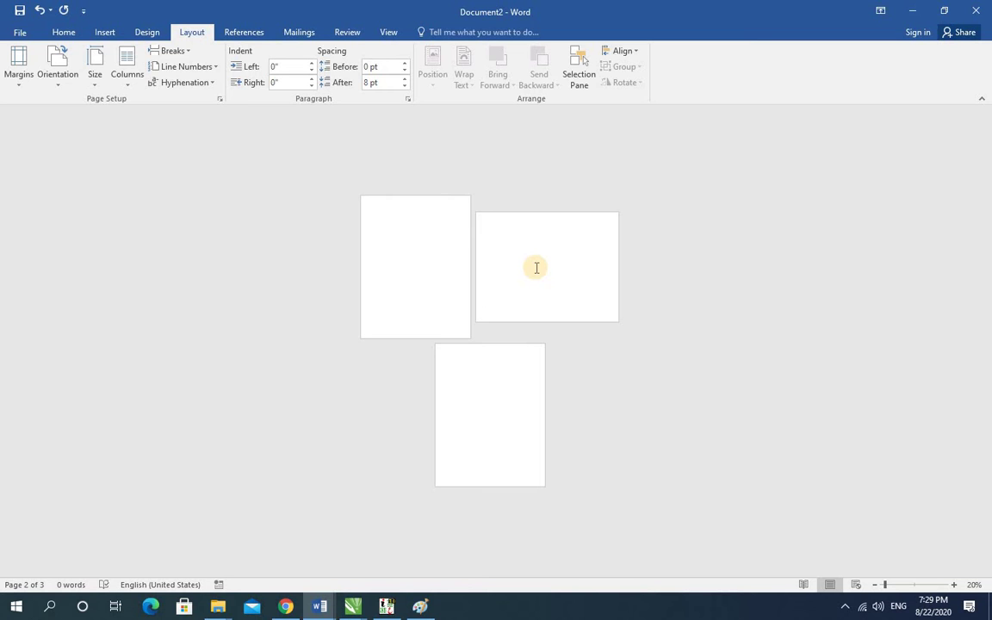
left_click(498, 385)
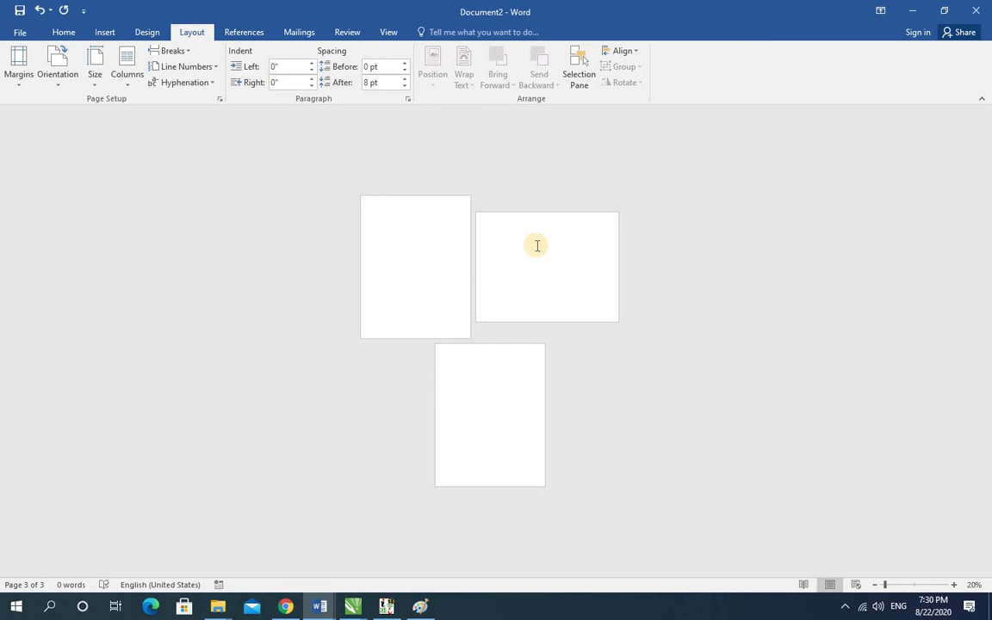
left_click(452, 268)
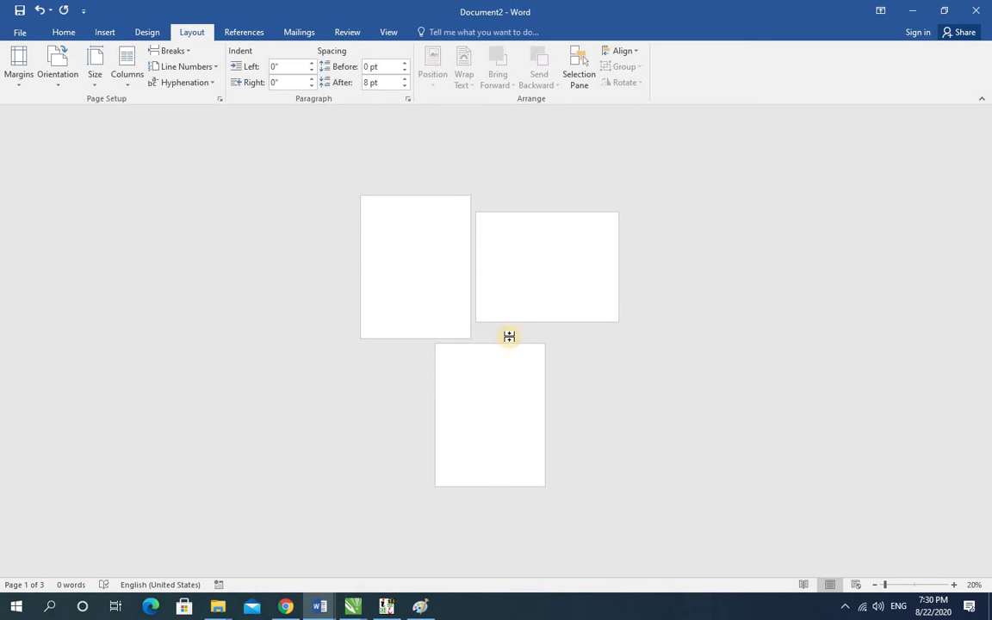
scroll(509, 336, "up", 6)
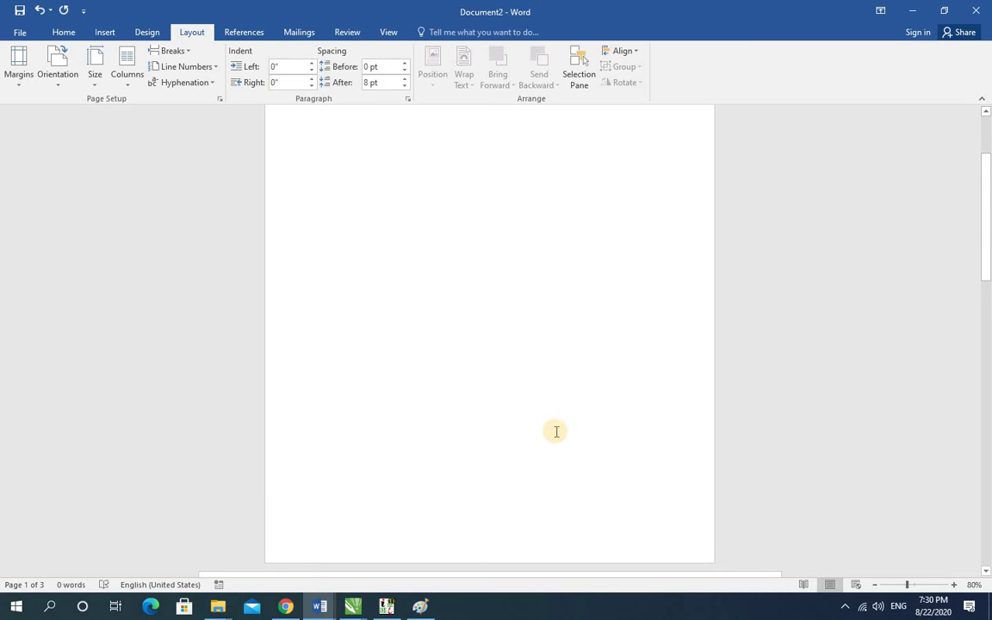
scroll(556, 432, "down", 5)
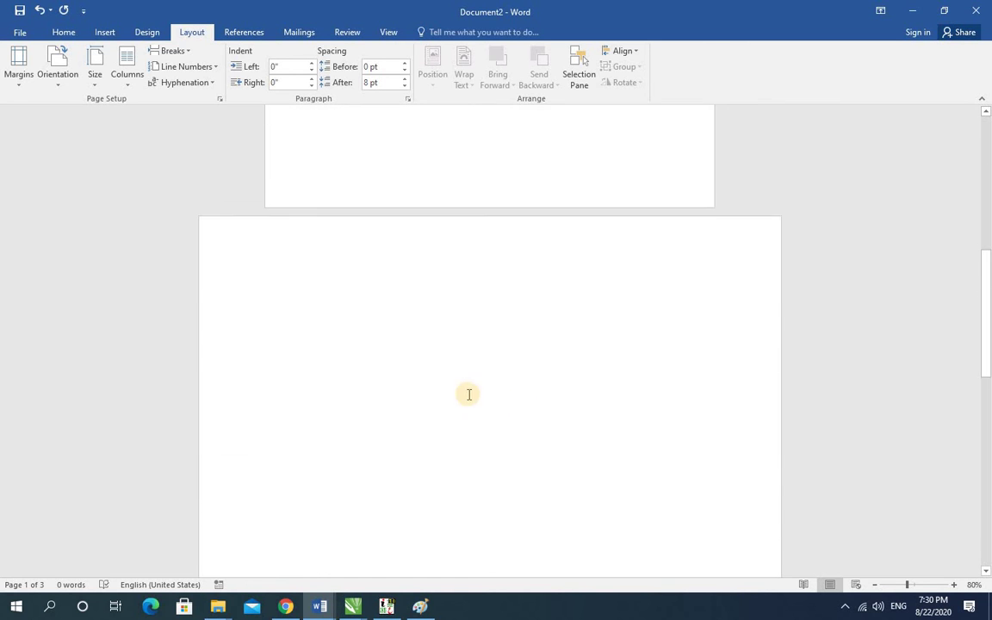
scroll(469, 394, "down", 5)
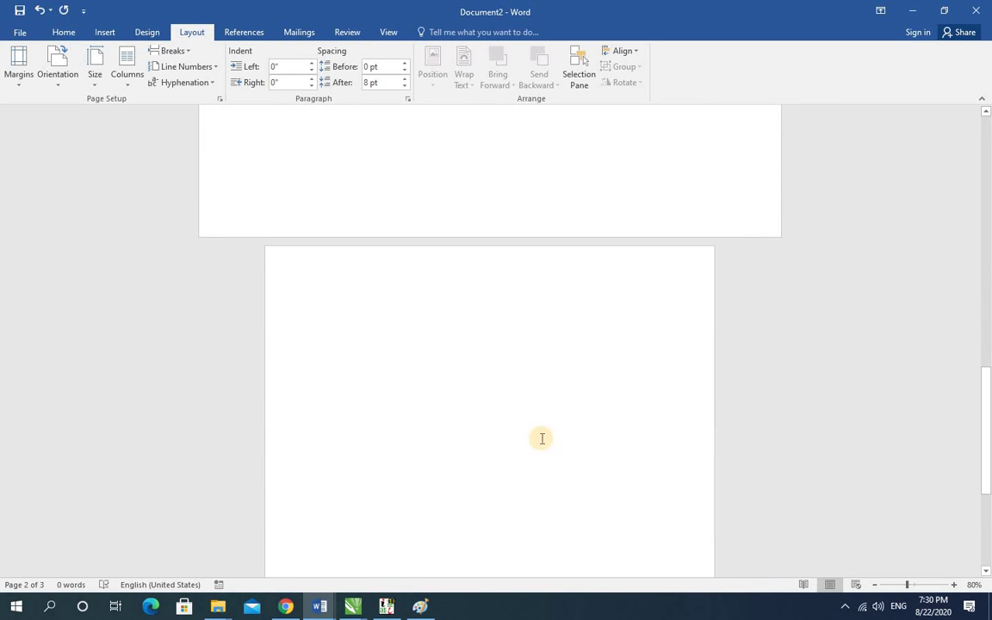
scroll(554, 489, "up", 5)
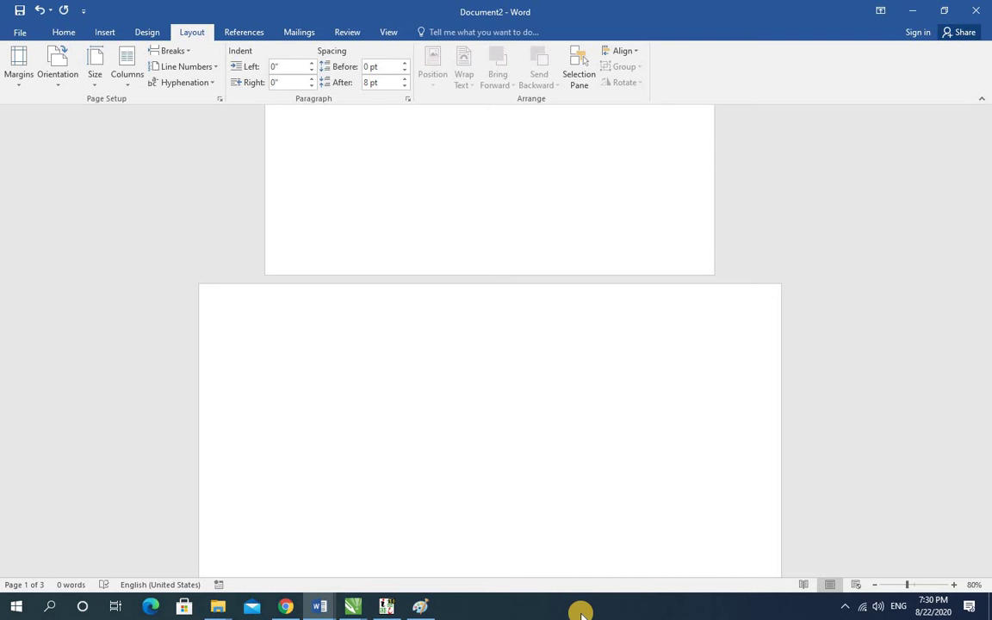
scroll(543, 487, "up", 2)
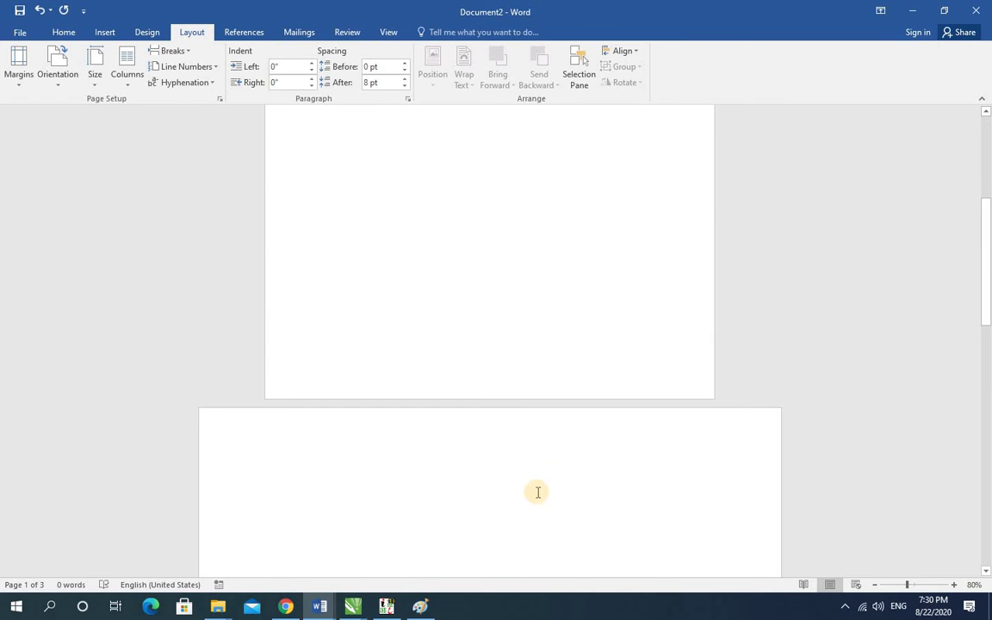
- Create a new blank document and maximize its window
left_click(20, 31)
left_click(33, 91)
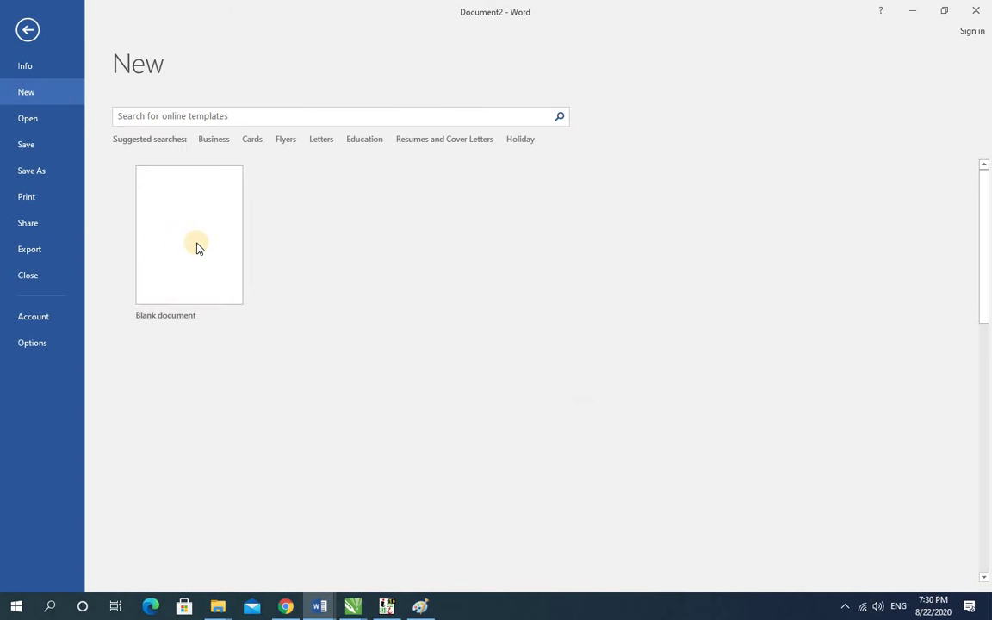
left_click(194, 259)
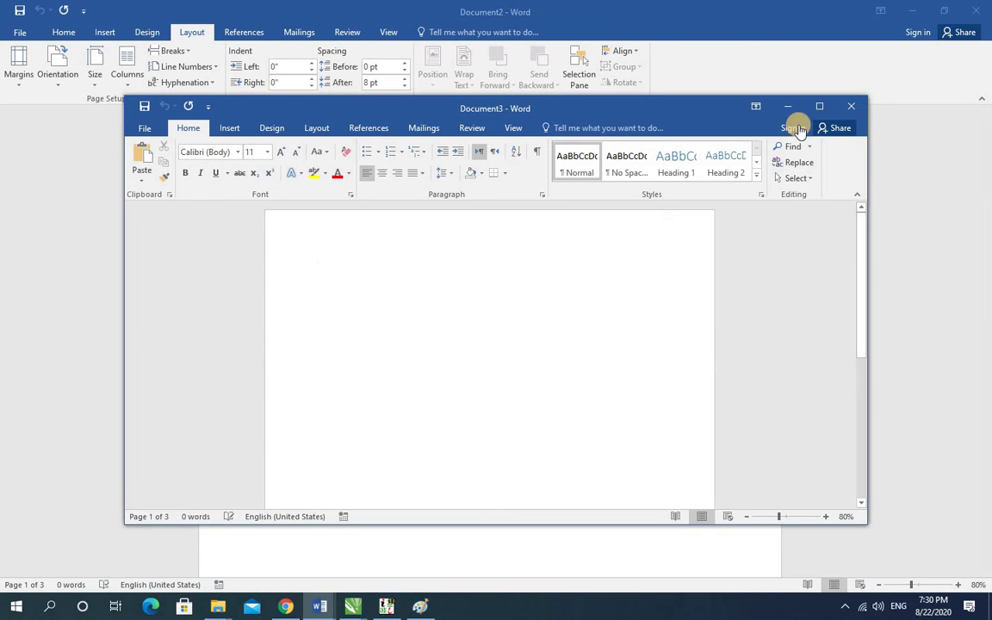
left_click(819, 106)
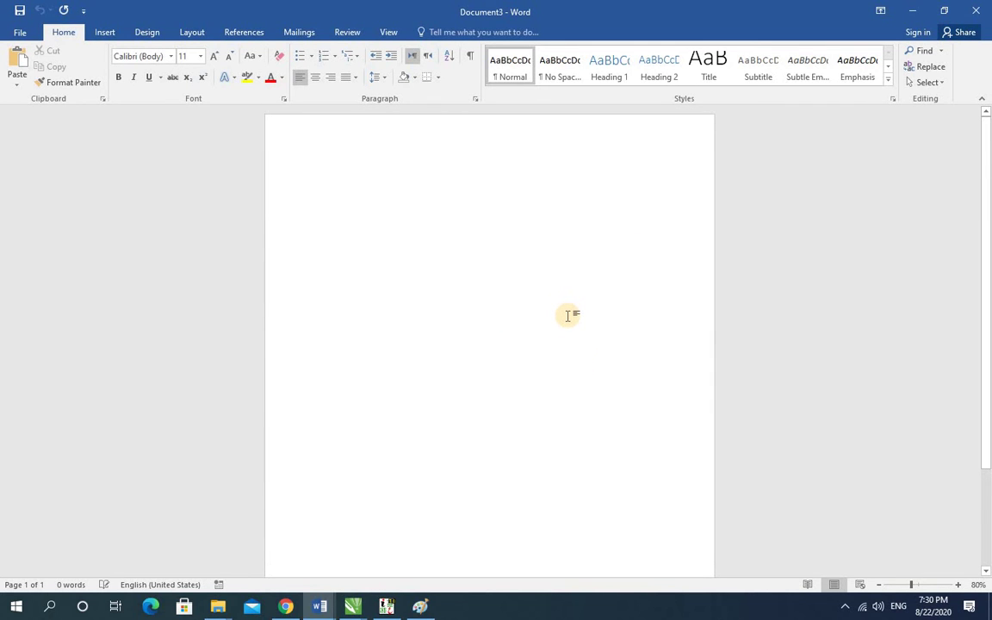
- Fill the first page with empty paragraphs until the insertion point reaches the second page
scroll(568, 317, "down", 2)
key("Return")
key("Return")
key("Return")
key("Return")
key("Return")
key("Return")
key("Return")
key("Return")
key("Return")
key("Return")
key("Return")
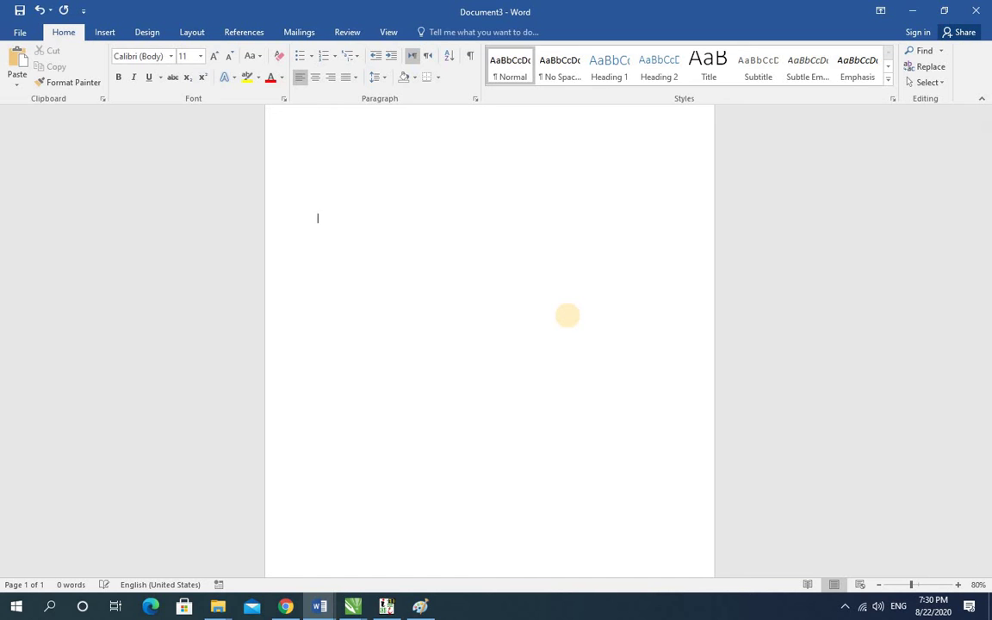
key("Return")
key("Return")
key("Return")
key("Return")
key("Return")
key("Return")
key("Return")
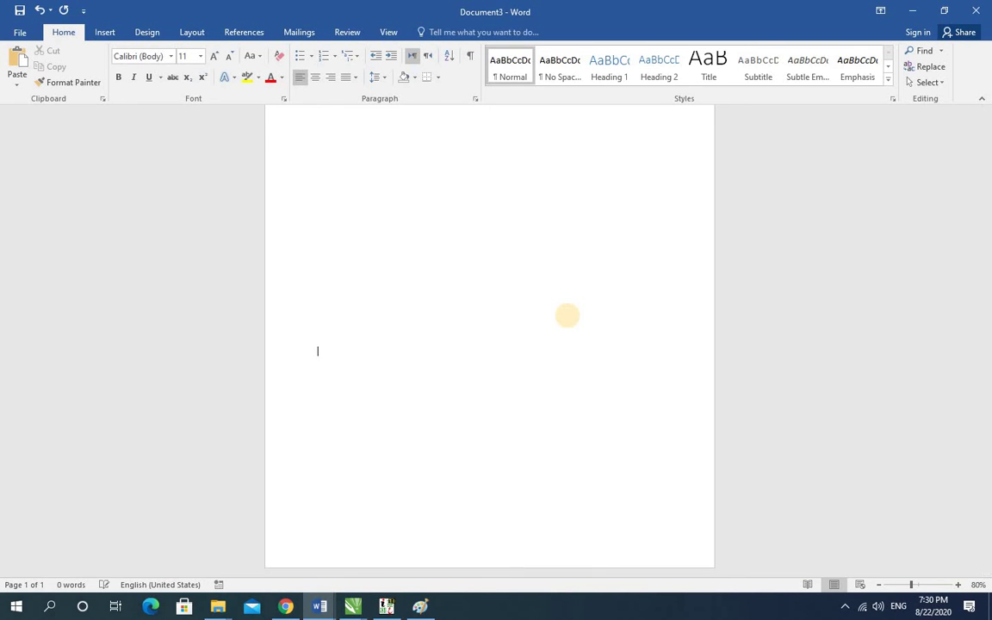
key("Return")
key("Return")
key("Return")
key("Return")
key("Return")
key("Return")
key("Return")
key("Return")
key("Return")
key("Return")
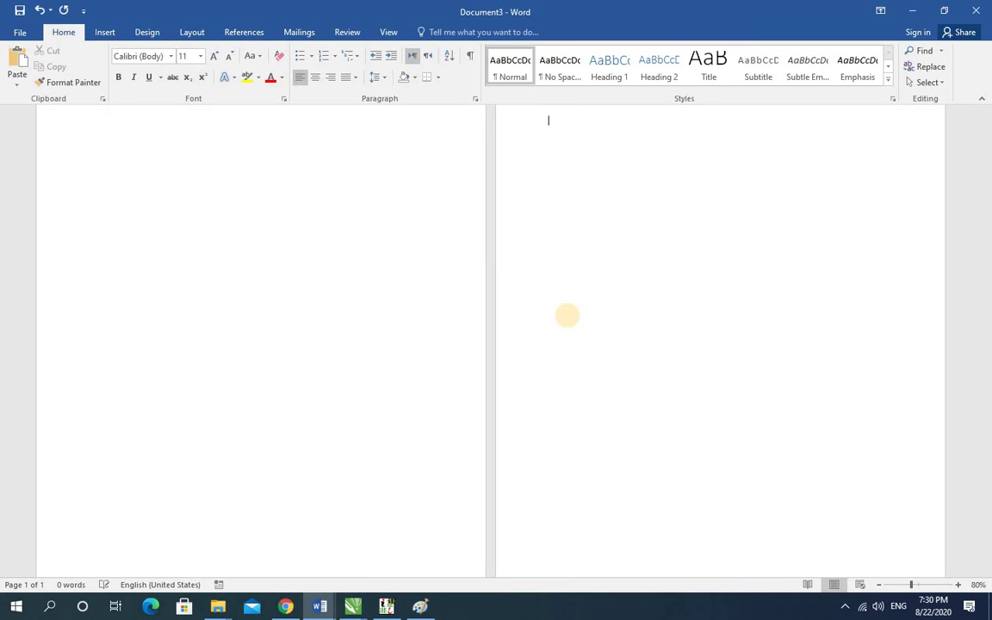
- Add empty paragraphs on the second page until the insertion point is near the bottom of that page
scroll(718, 449, "up", 3)
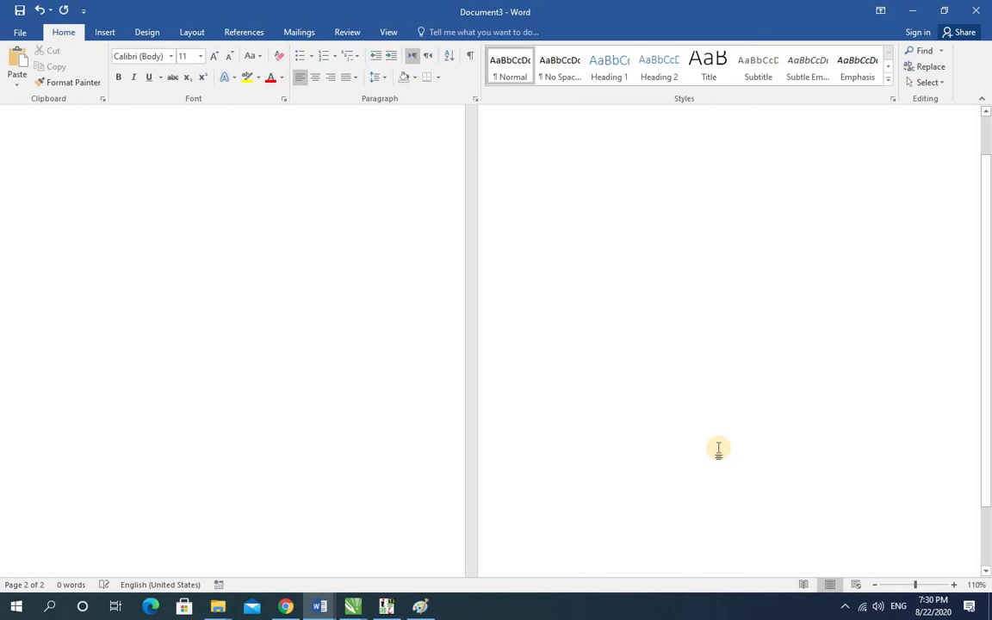
scroll(684, 434, "down", 5)
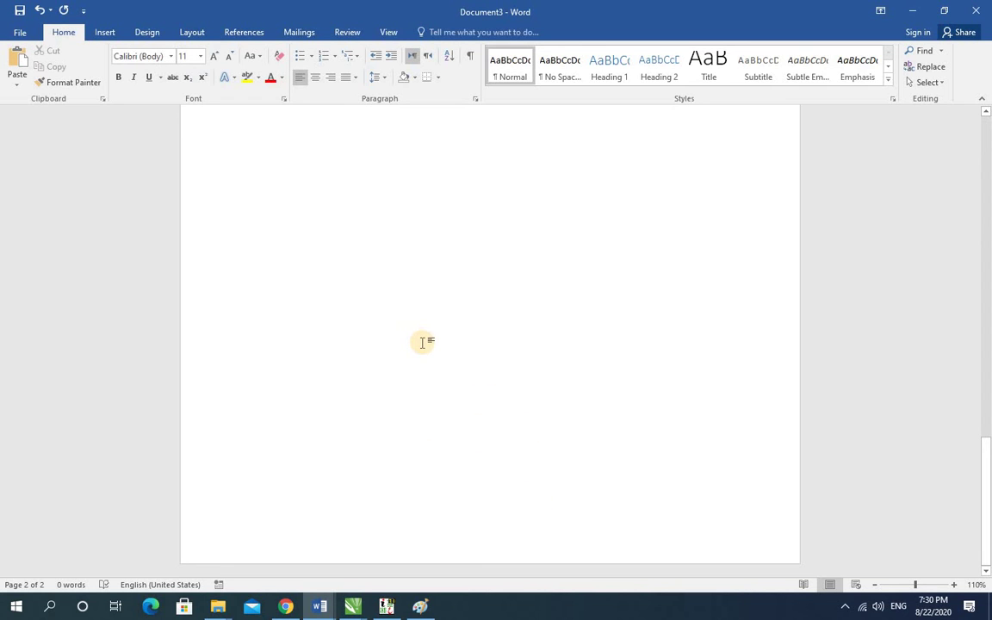
double_click(283, 469)
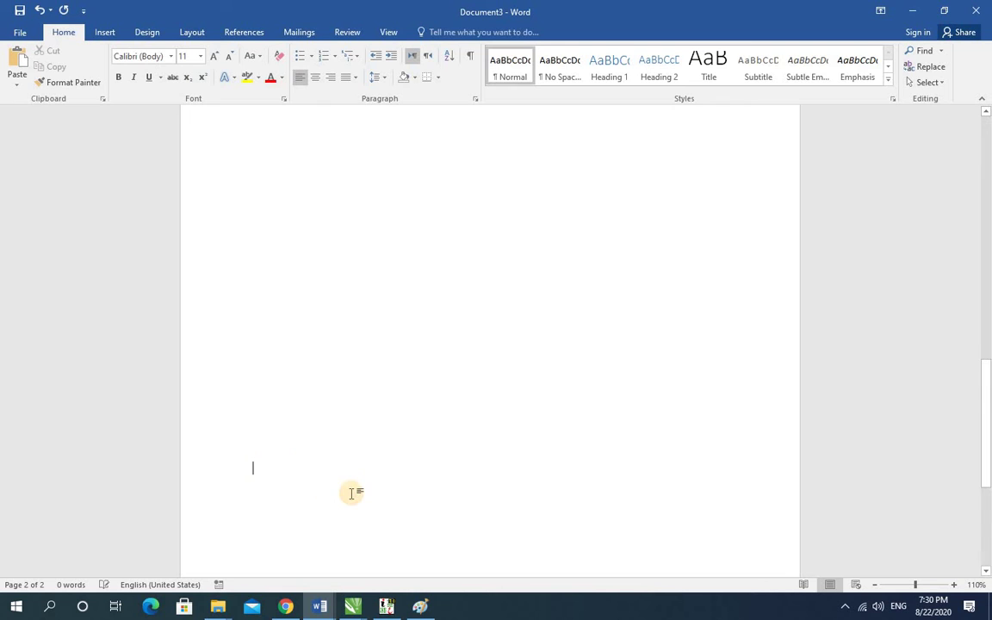
scroll(367, 483, "down", 3)
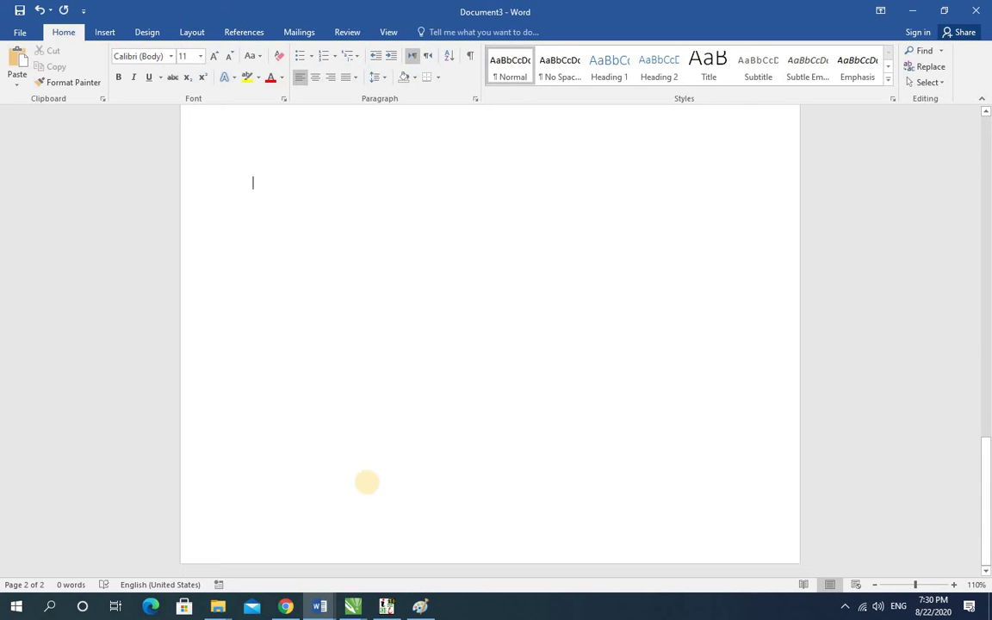
key("Return")
key("Return")
key("Return")
key("Return")
key("Return")
key("Return")
key("Return")
key("Return")
key("Return")
key("Return")
key("Return")
key("Return")
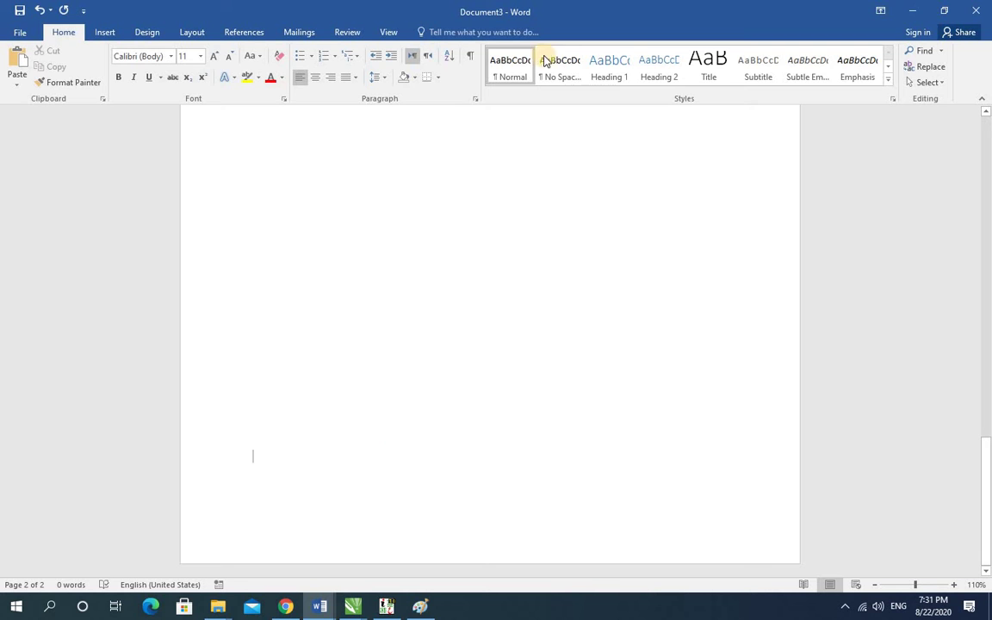
left_click(191, 34)
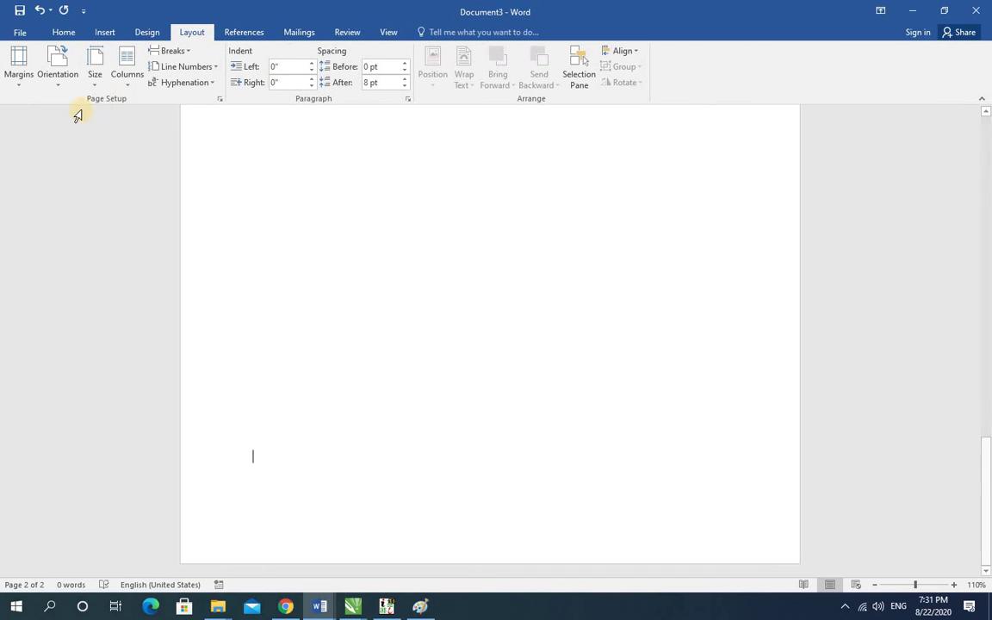
left_click(220, 100)
left_click_drag(420, 105, 480, 94)
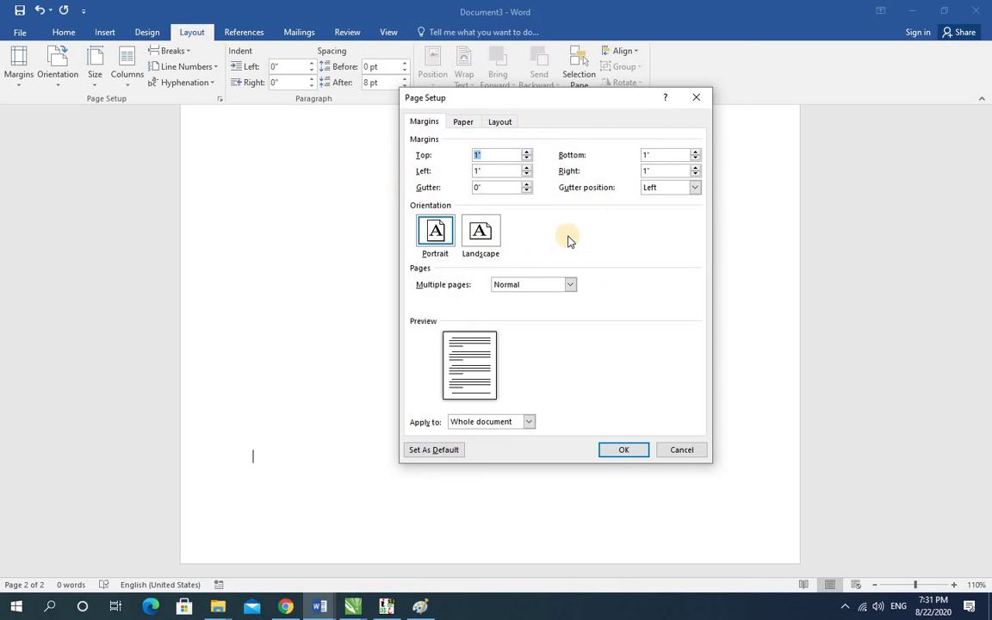
left_click(474, 235)
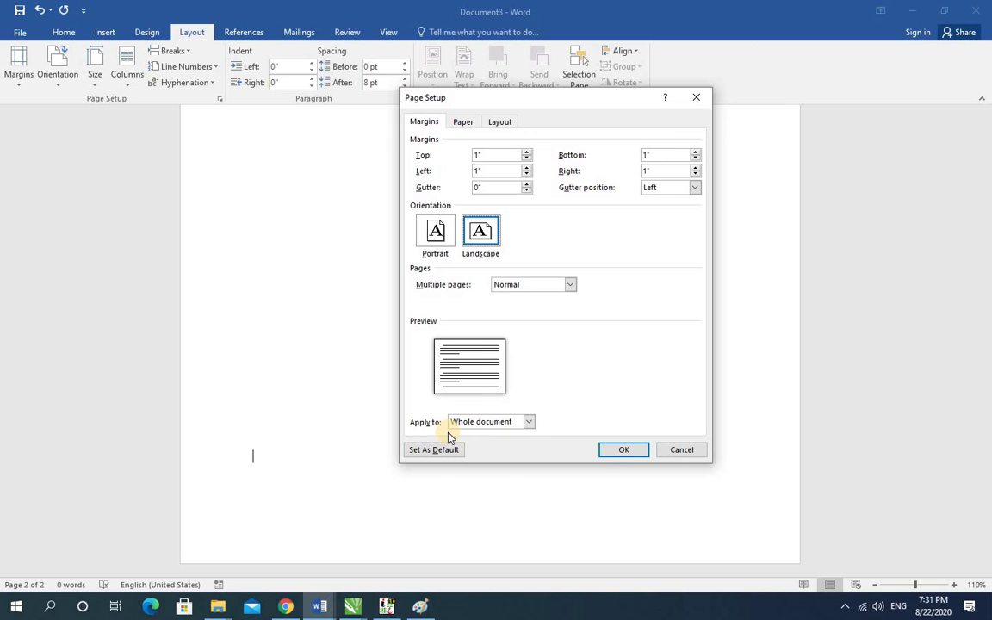
left_click(530, 424)
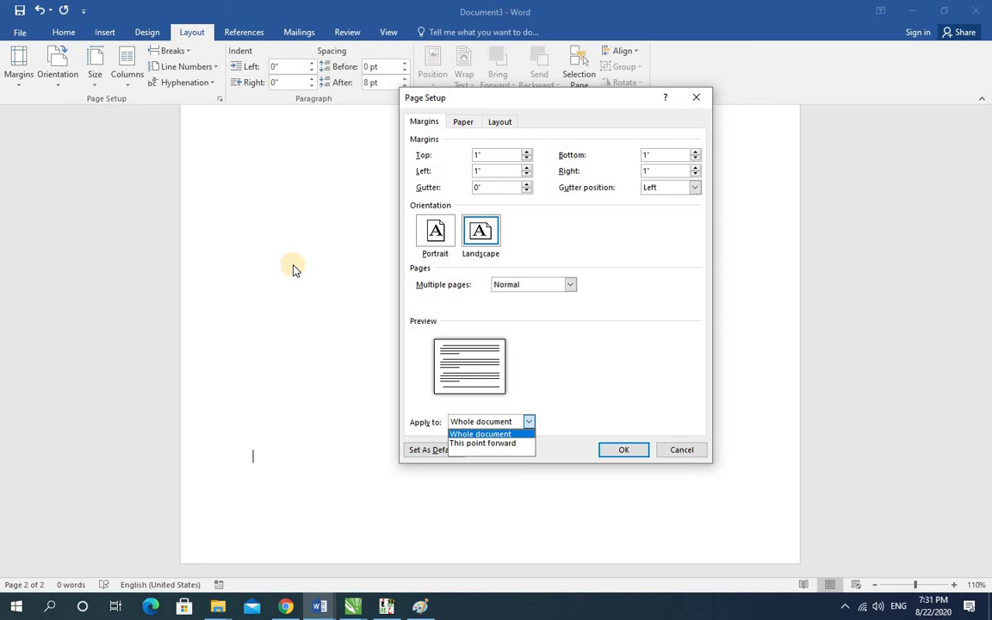
left_click(466, 444)
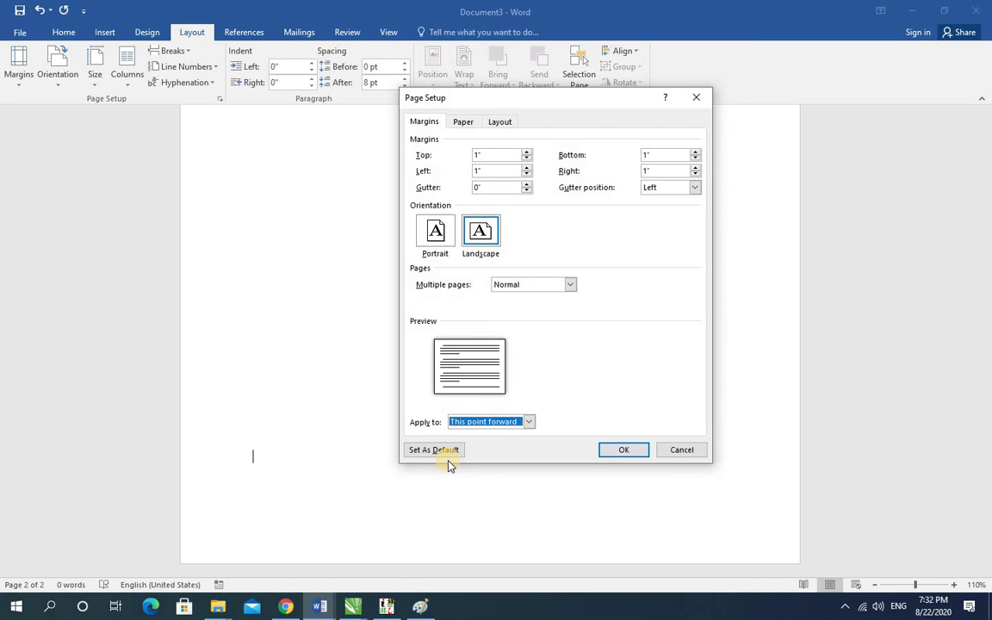
left_click(476, 126)
left_click(465, 155)
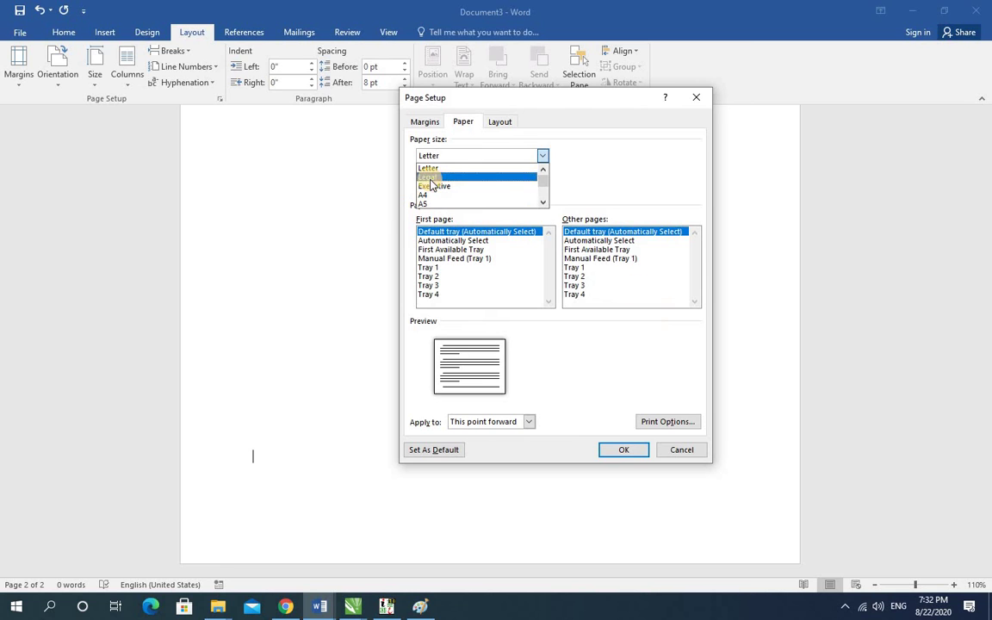
left_click(682, 450)
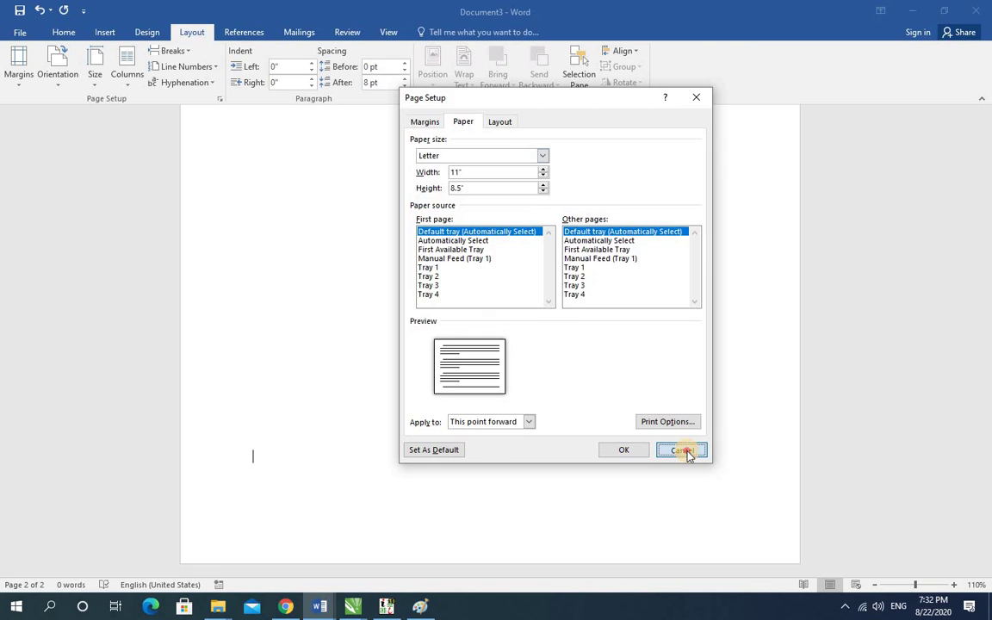
left_click(682, 450)
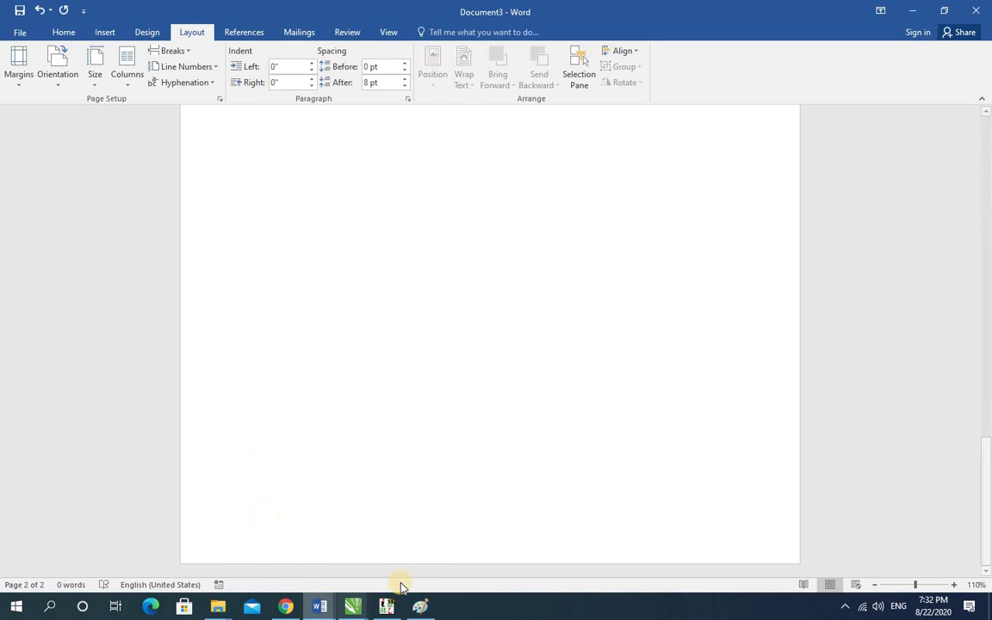
- Apply landscape orientation from this point forward, starting at the end of the second page
left_click(220, 98)
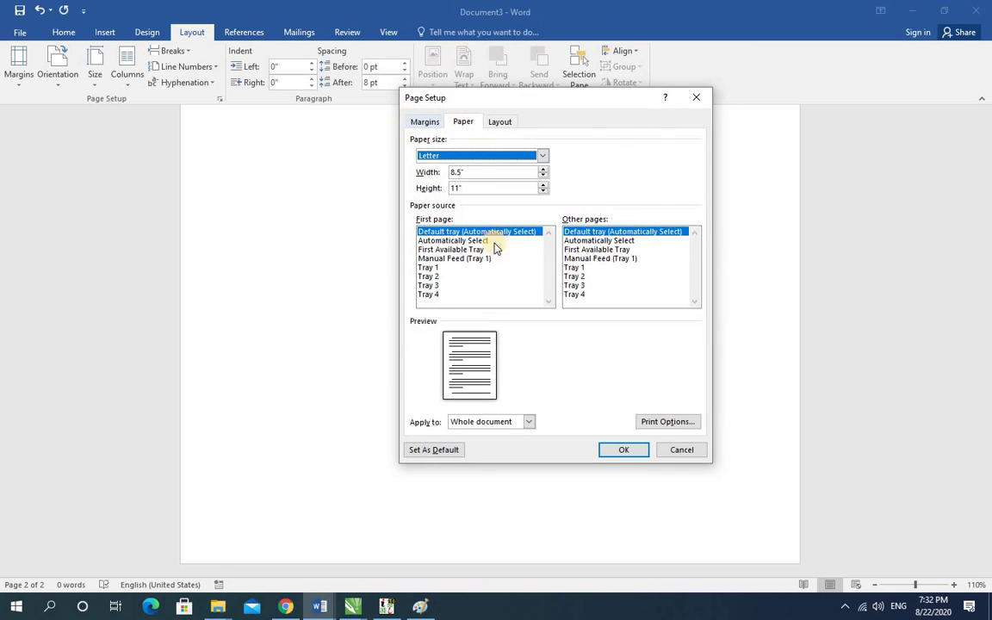
left_click(425, 122)
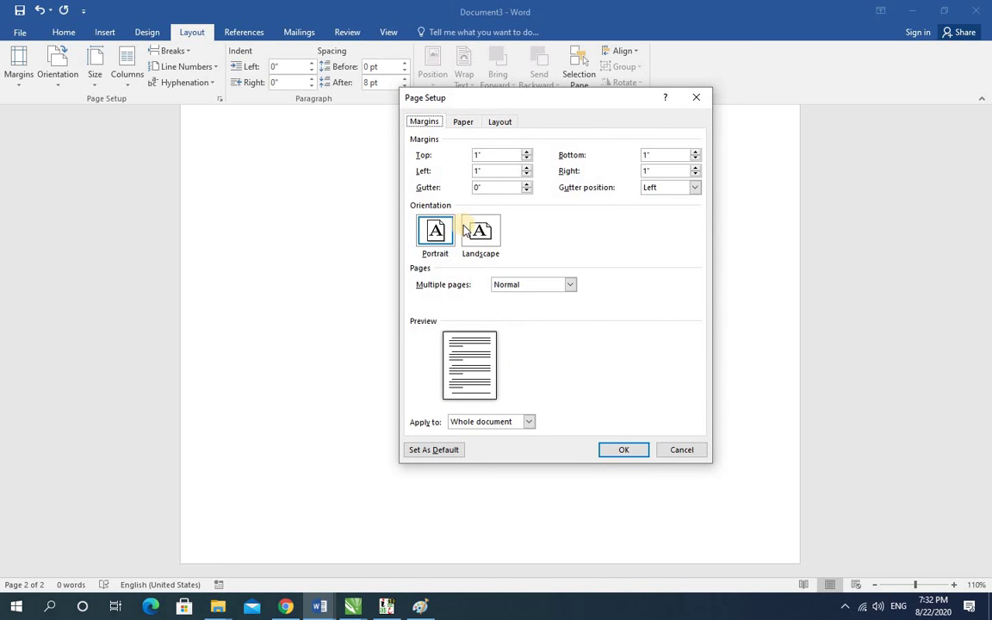
left_click(481, 233)
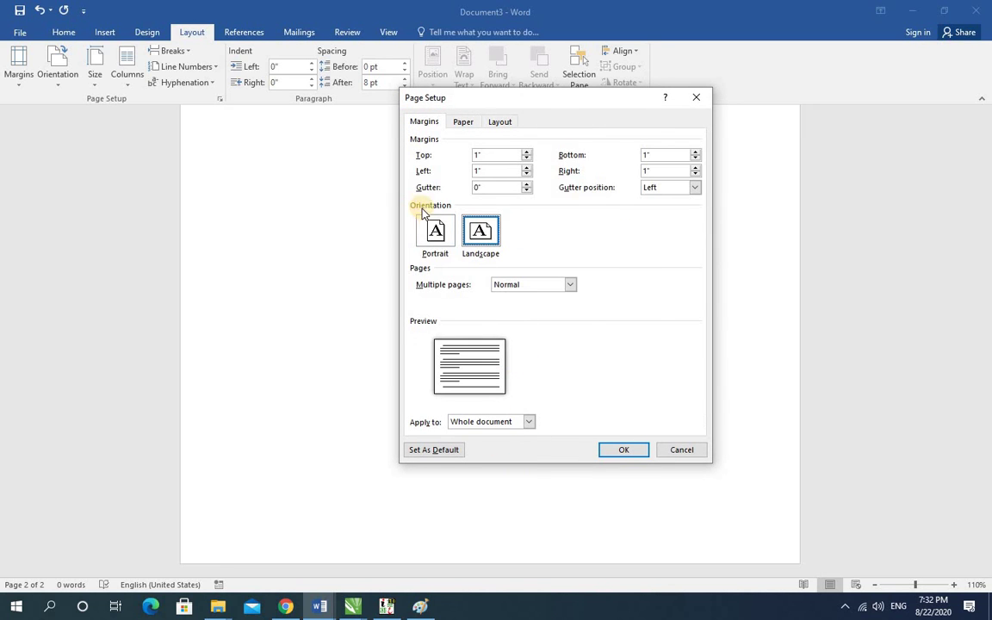
left_click(527, 422)
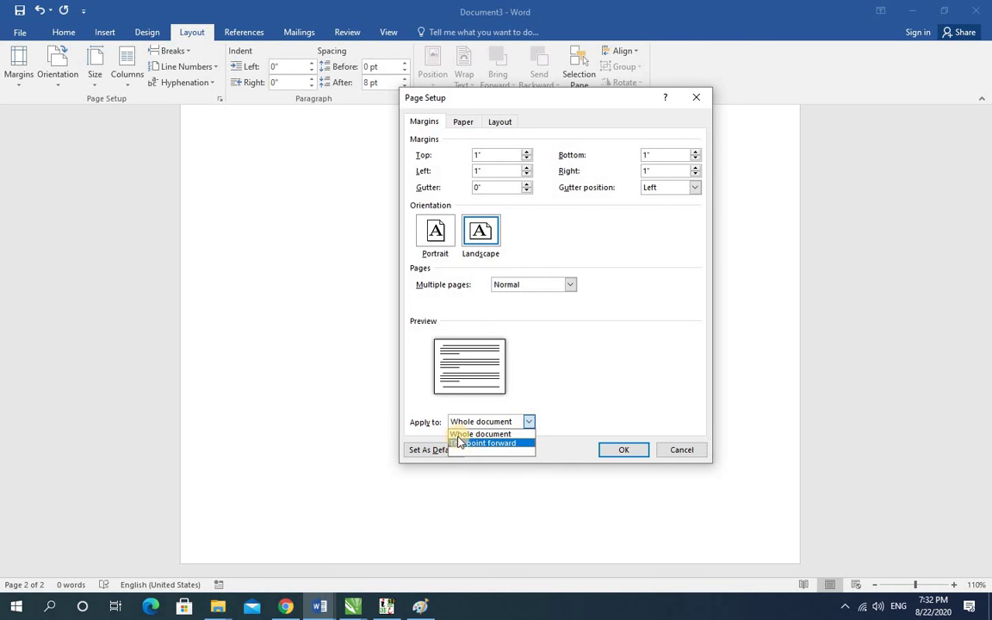
left_click(463, 441)
left_click(612, 450)
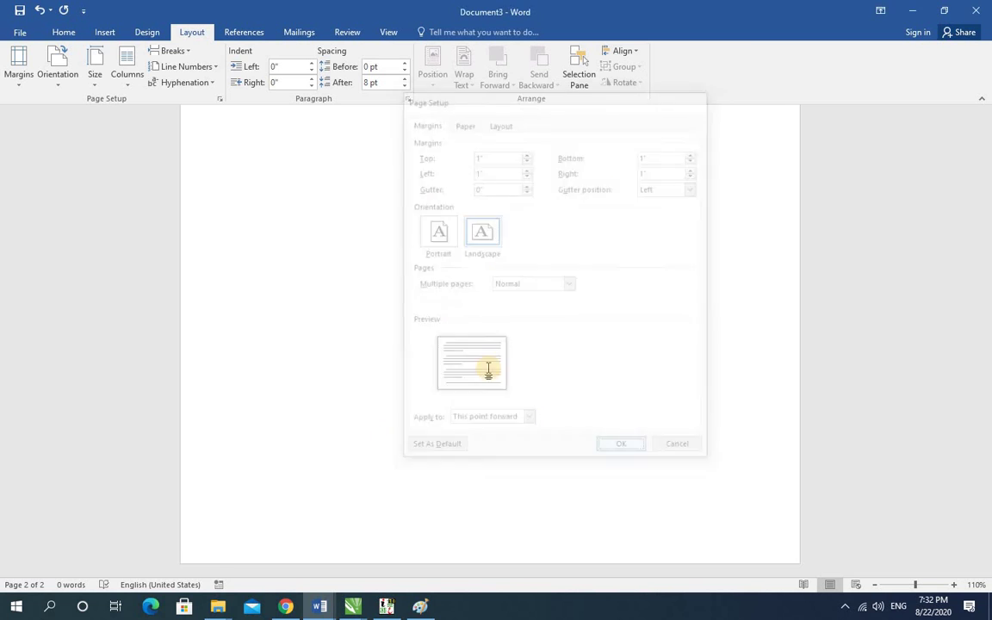
- Add empty paragraphs down the landscape third page until the insertion point passes onto a fourth page
scroll(357, 276, "up", 5)
scroll(295, 283, "down", 8)
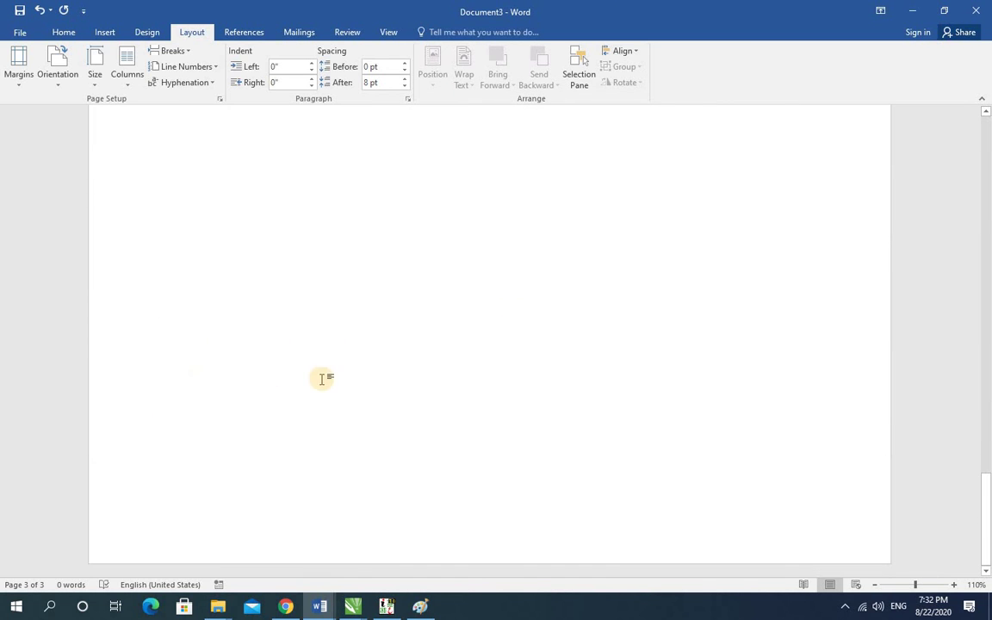
scroll(430, 396, "up", 3)
scroll(517, 396, "up", 3)
scroll(388, 367, "down", 5)
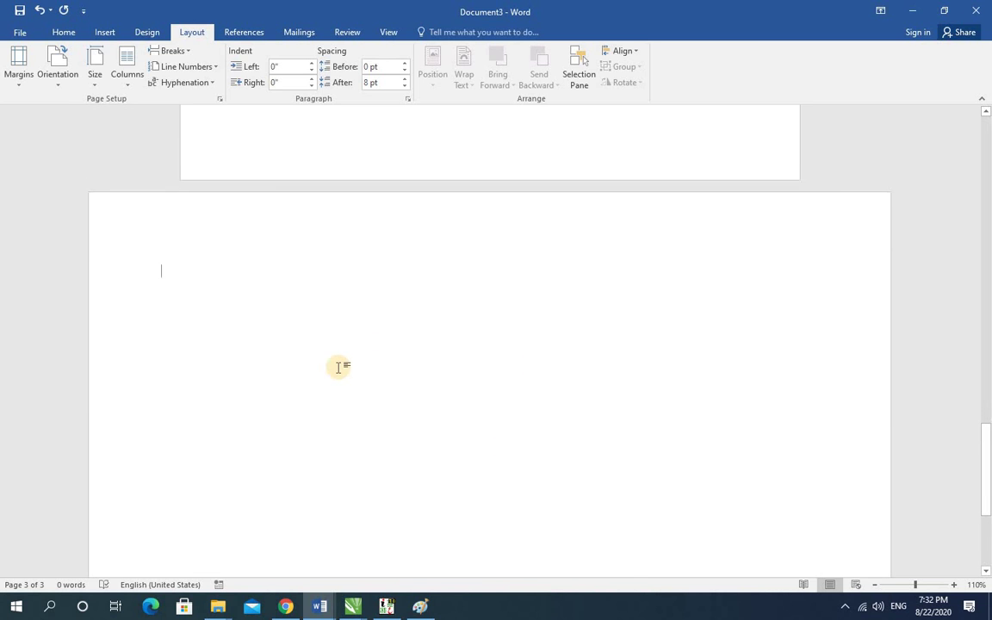
key("Return")
key("Return")
key("Return")
key("Return")
key("Return")
key("Return")
key("Return")
key("Return")
key("Return")
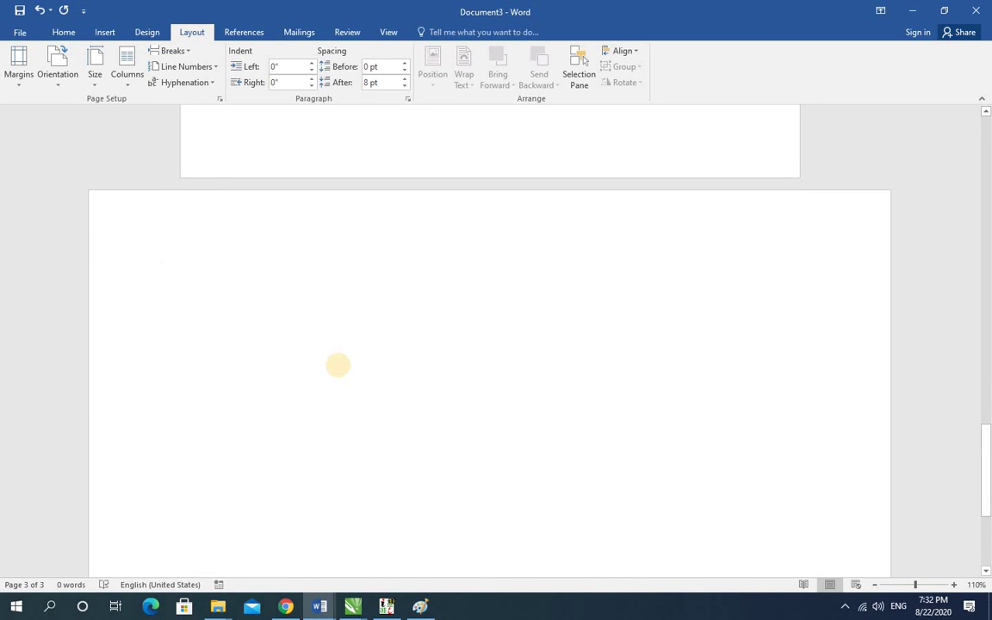
scroll(422, 344, "down", 5)
key("Return")
key("Return")
key("Return")
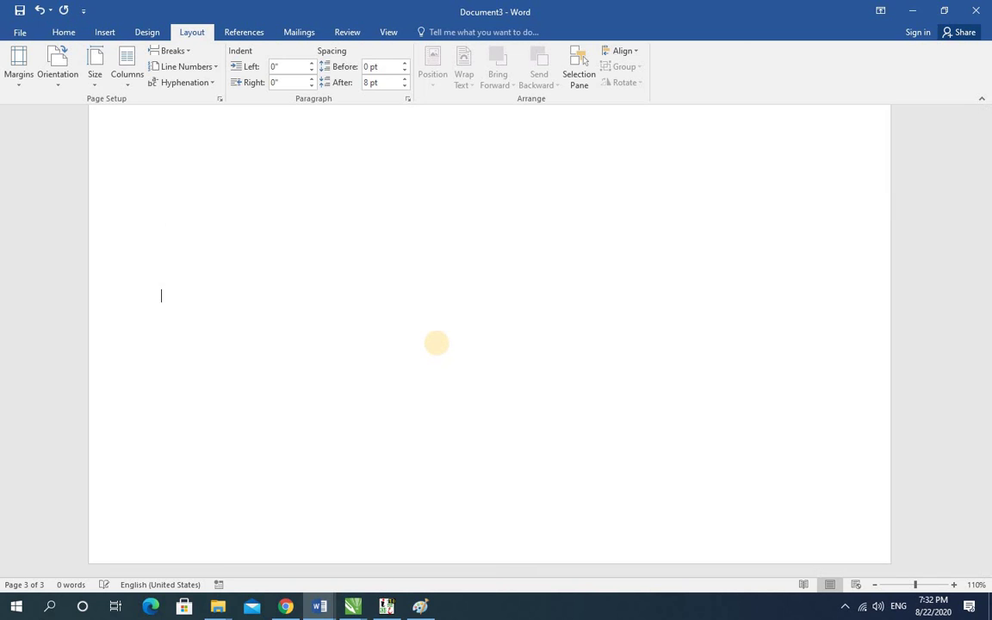
type("\\")
key("Return")
key("Return")
key("Return")
key("Return")
key("Return")
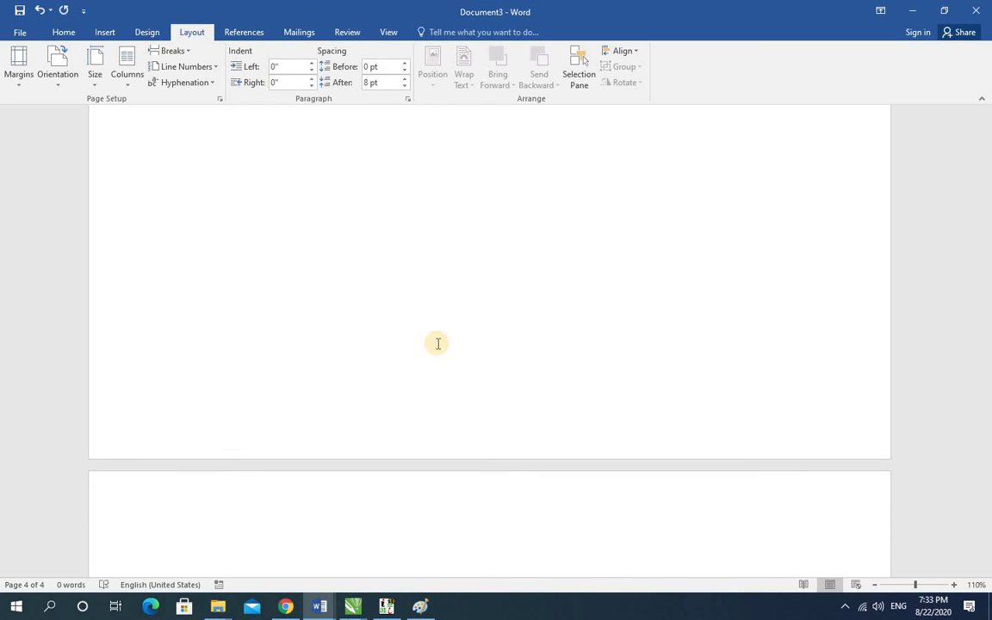
- Undo the overflow onto the fourth page and add empty paragraphs until the insertion point is near the bottom of the third page
key("ctrl+z")
key("Return")
key("Return")
key("Return")
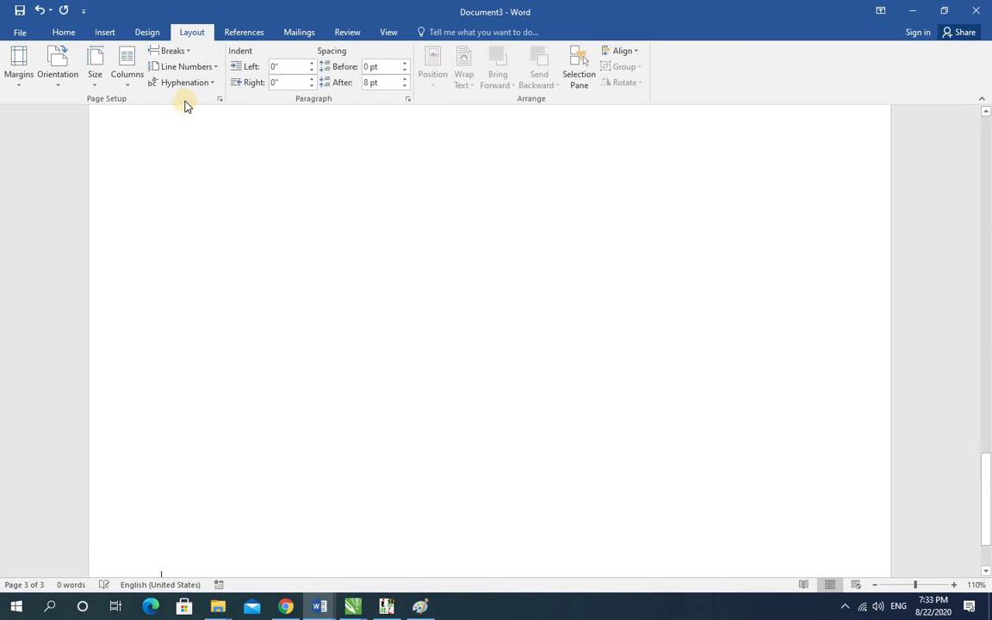
- Apply portrait orientation from this point forward, starting at the end of the landscape third page
left_click(221, 102)
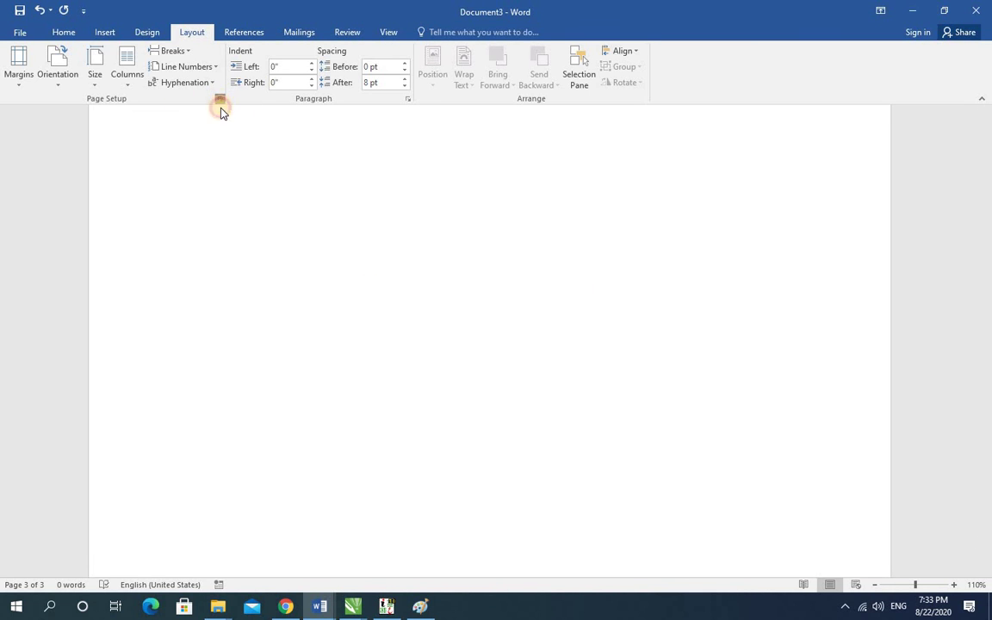
left_click(221, 109)
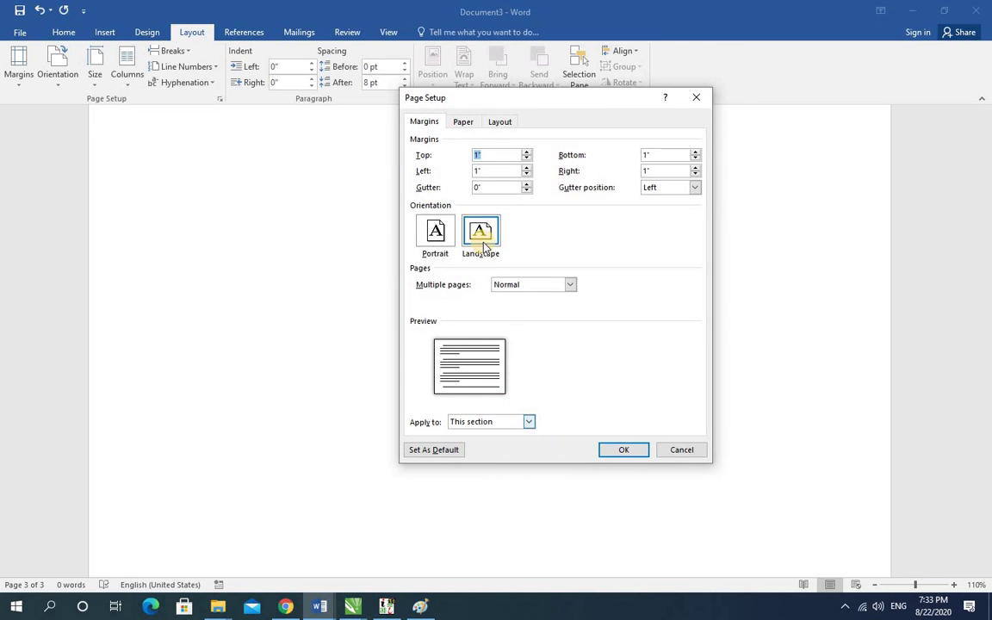
left_click(435, 229)
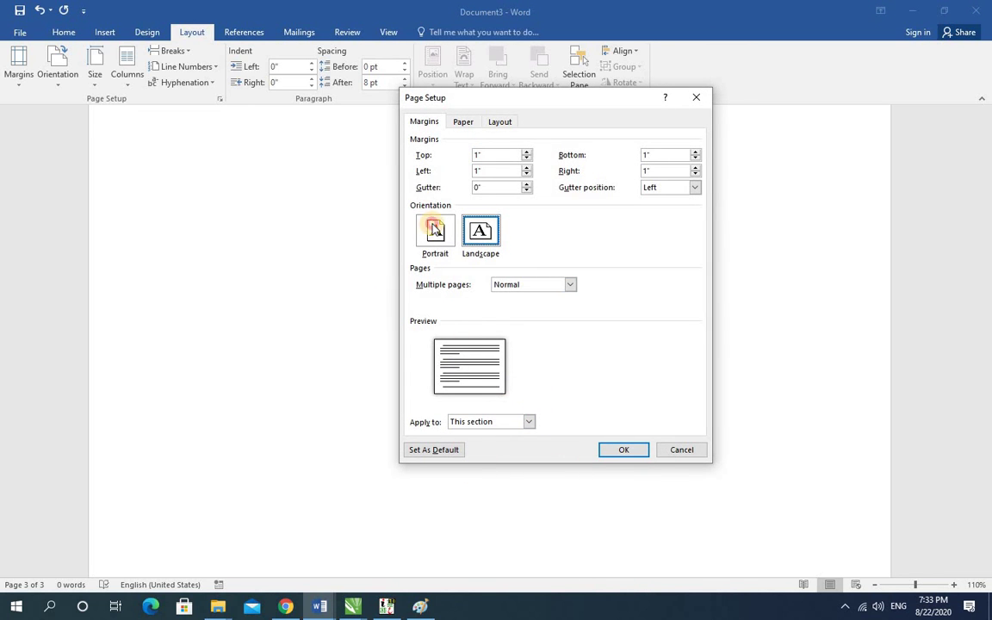
left_click(527, 422)
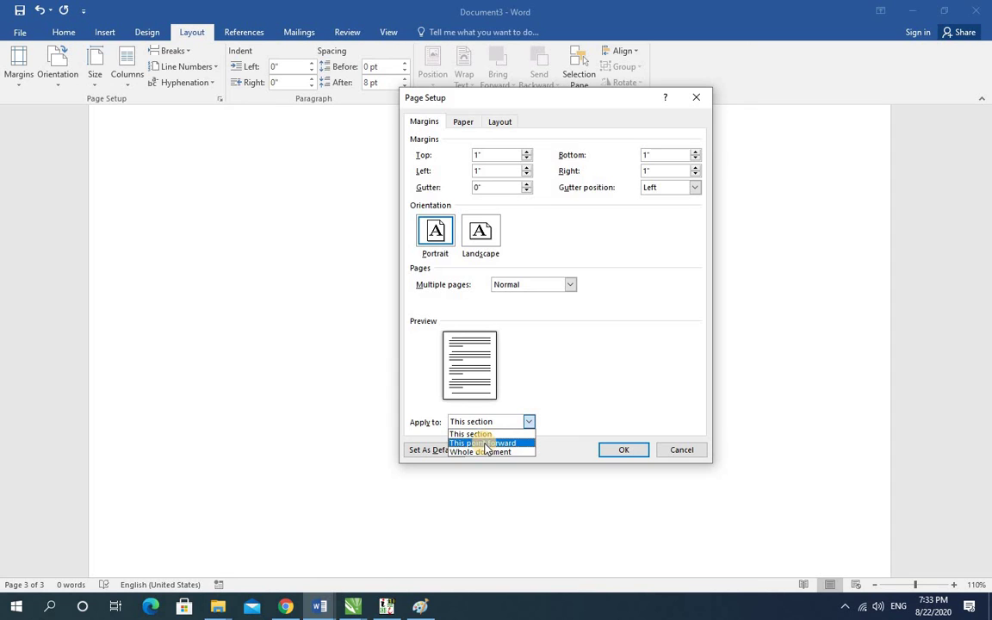
left_click(612, 436)
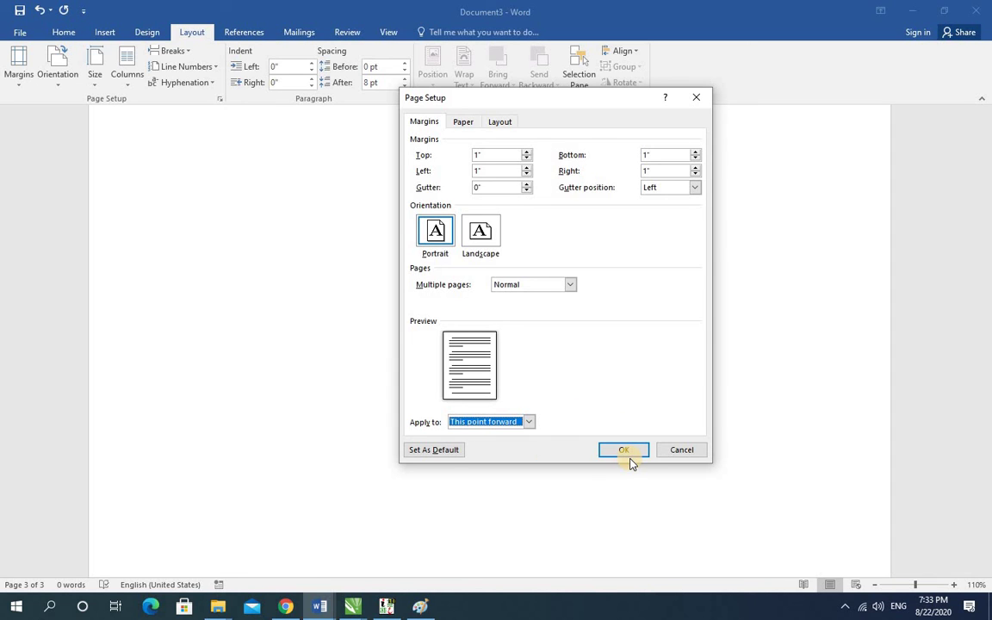
left_click(622, 449)
- Fill the portrait fourth page with empty paragraphs until the insertion point reaches a fifth page
scroll(606, 438, "down", 5)
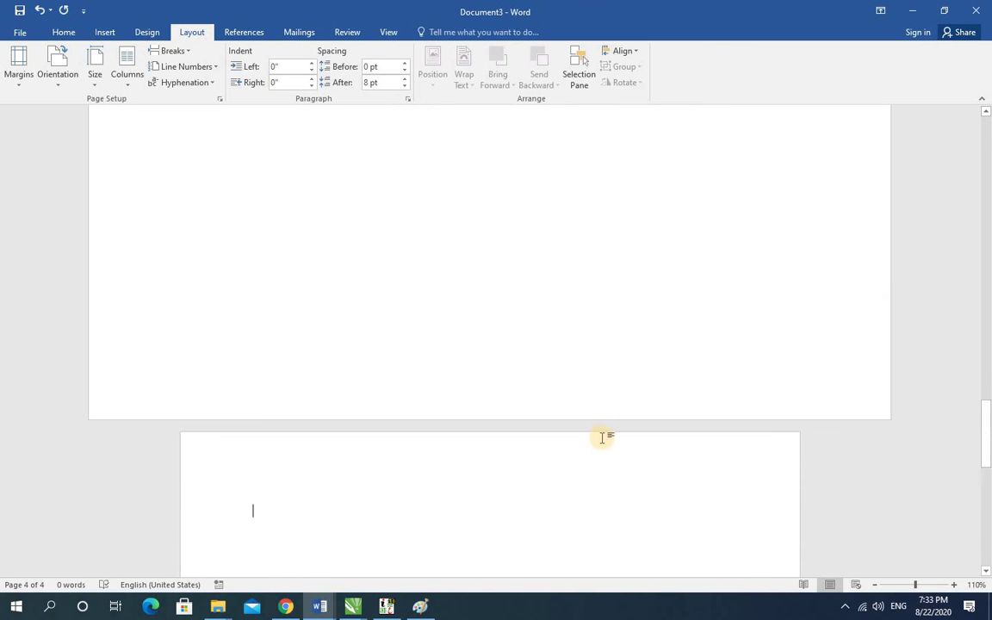
scroll(330, 401, "down", 5)
scroll(330, 401, "down", 3)
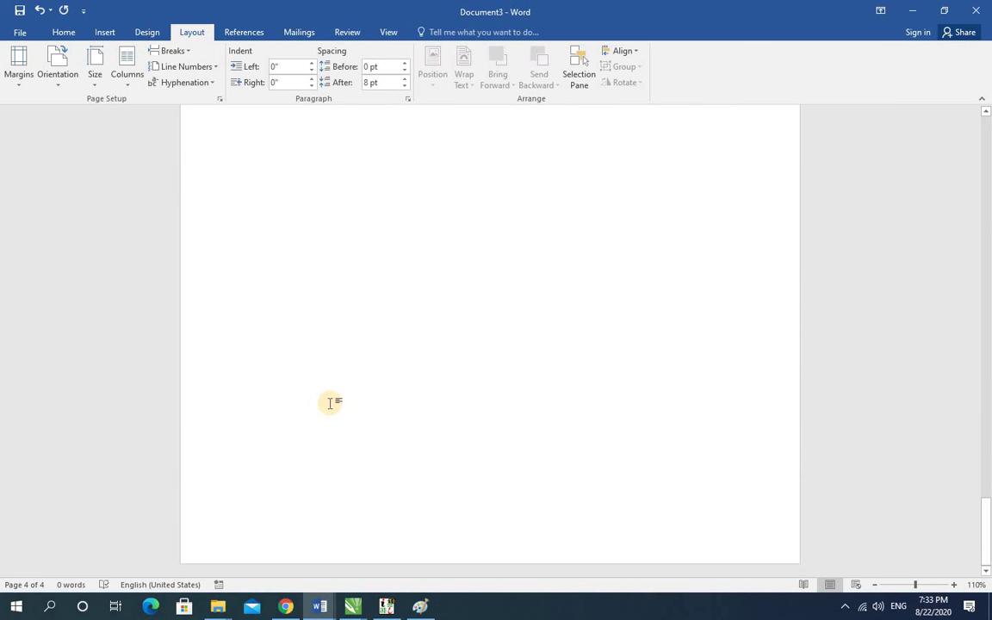
scroll(330, 404, "down", 2)
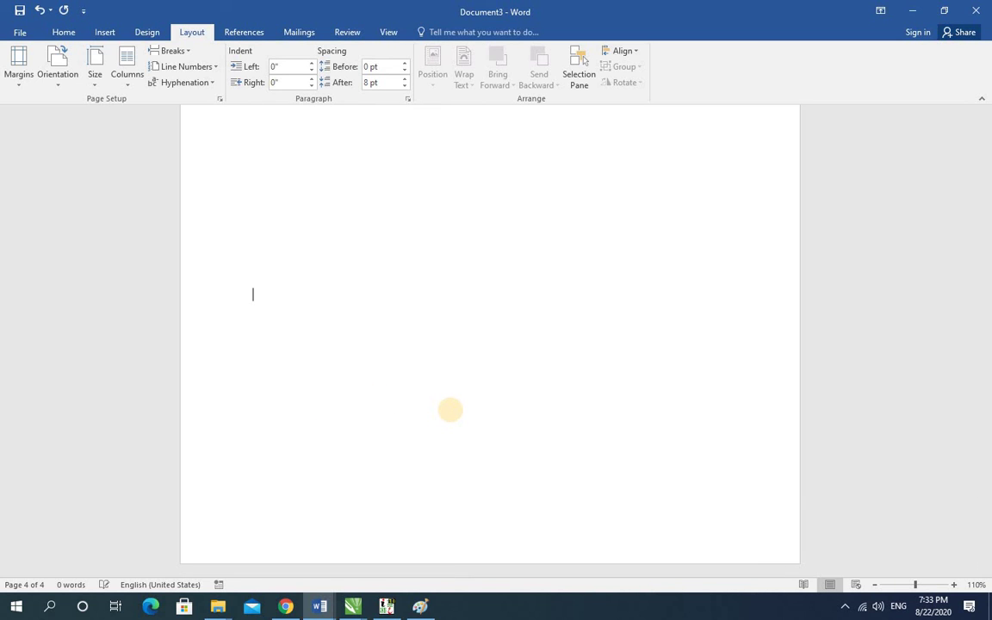
key("Return")
key("Return")
key("Return")
key("Return")
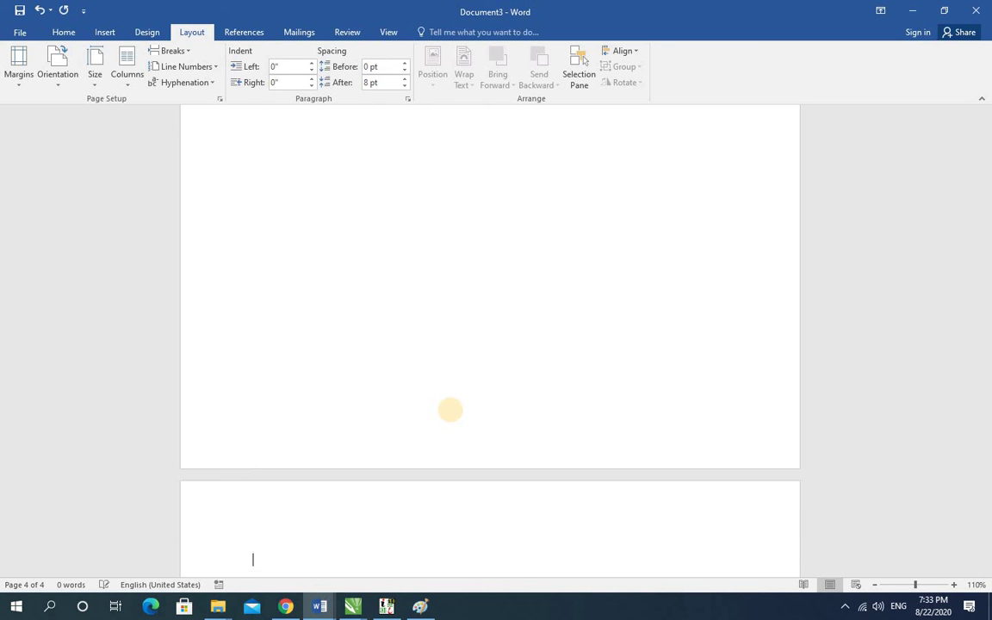
- Zoom out to 50% and examine the orientation of the document's pages side by side
scroll(476, 354, "up", 3)
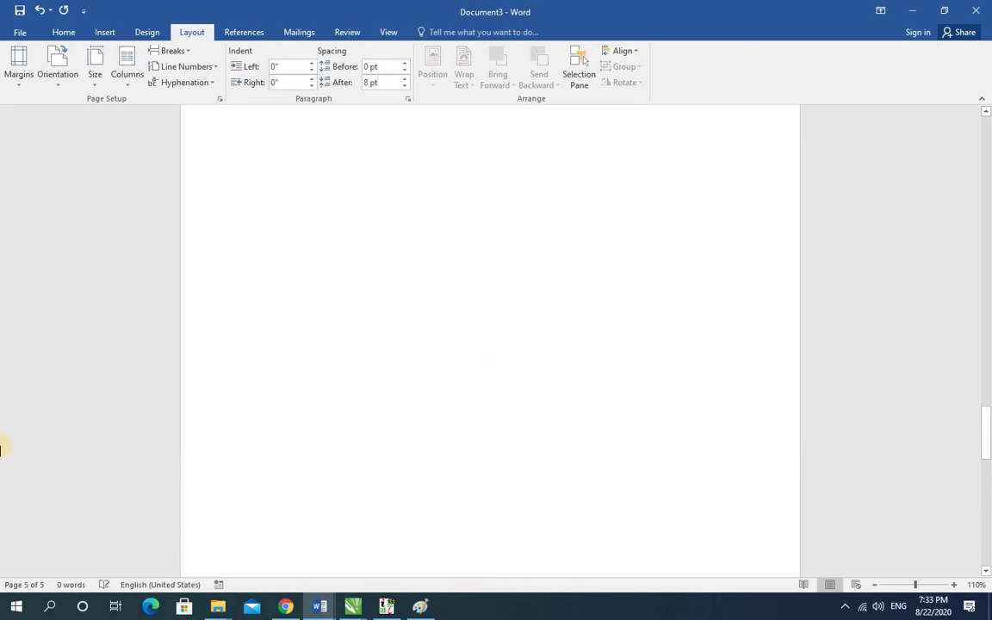
scroll(318, 298, "down", 6)
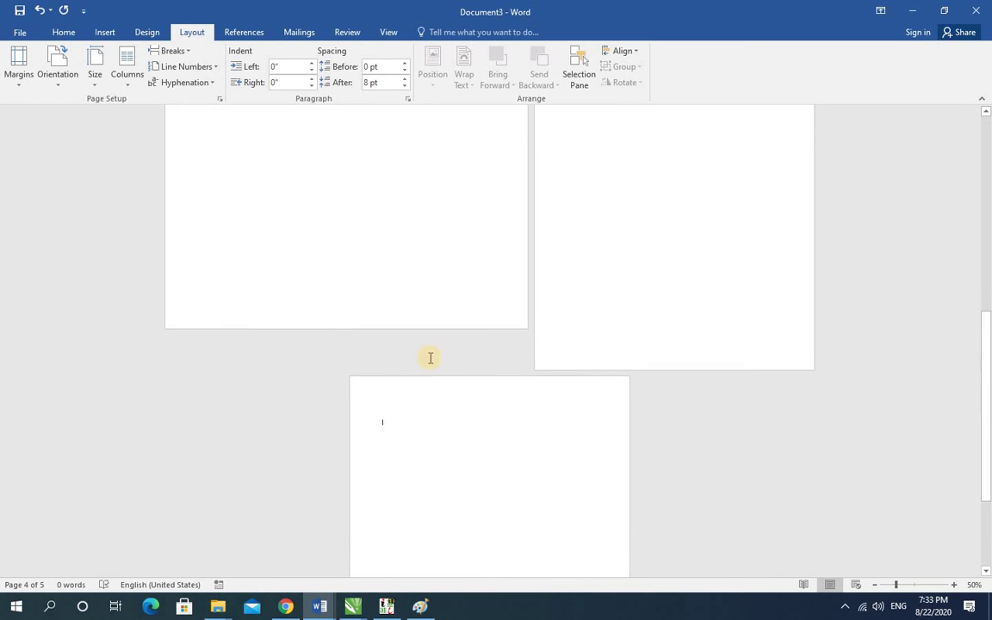